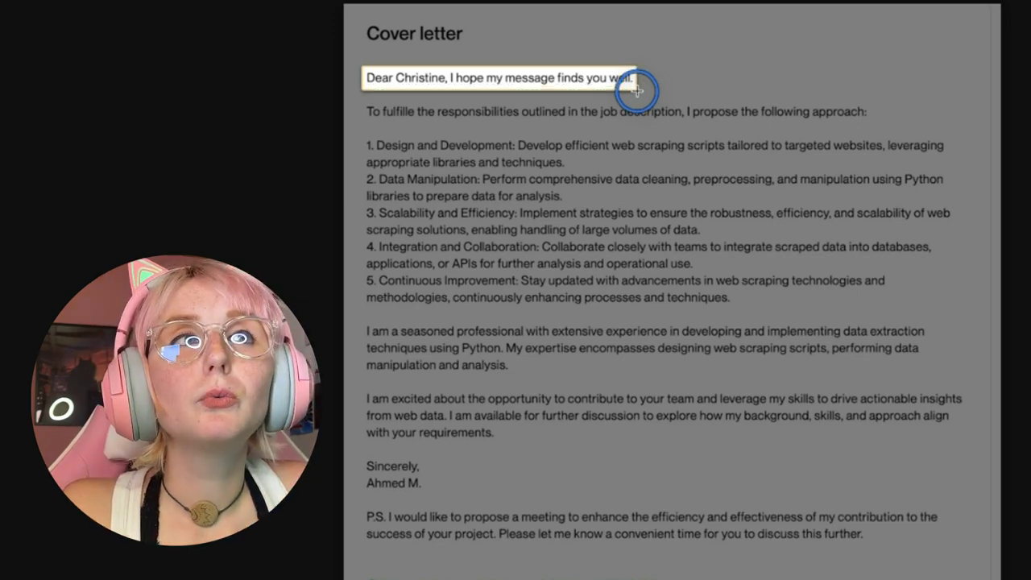
drag(639, 83, 683, 97)
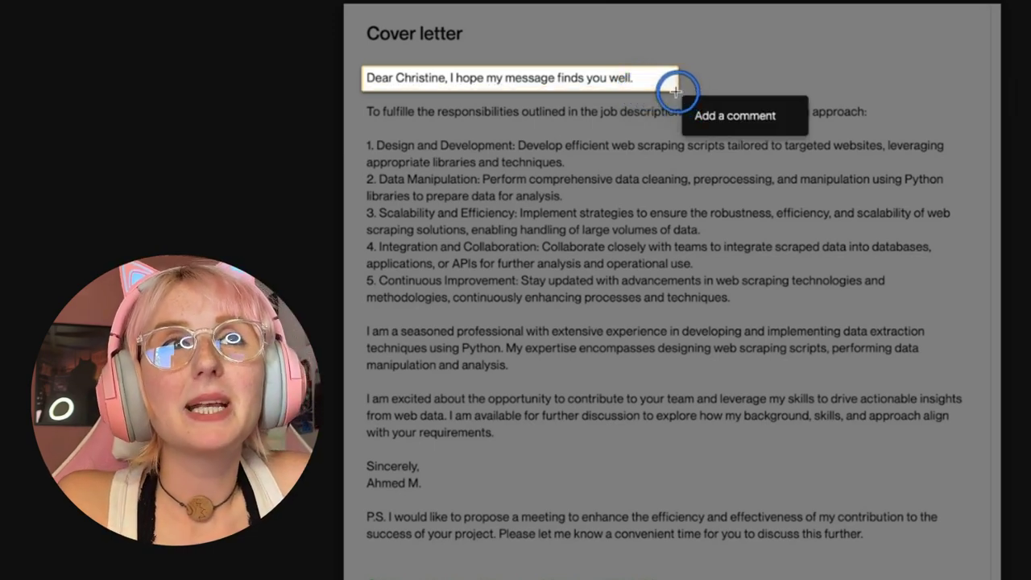
click(668, 91)
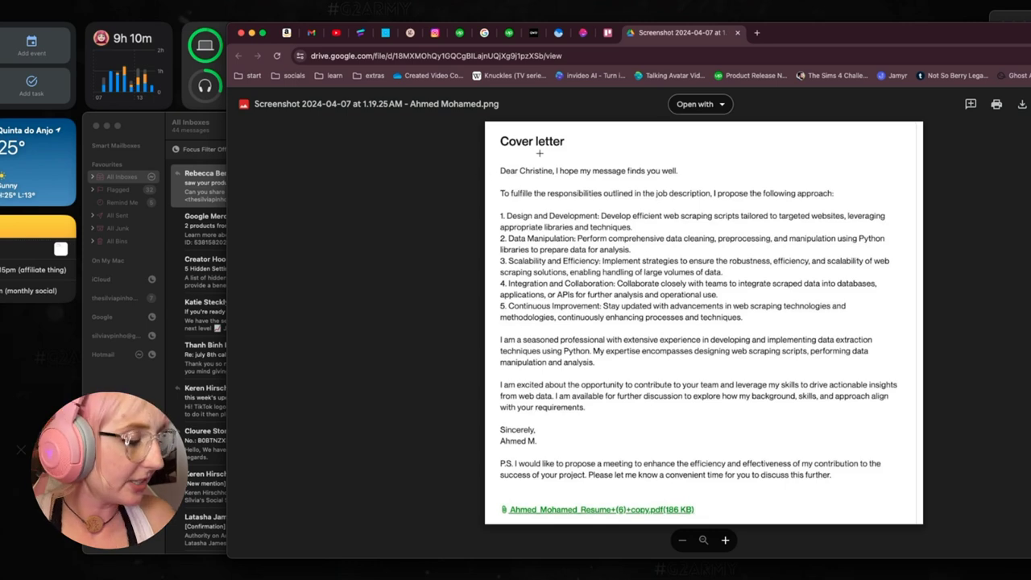
- Open a new TextEdit document, enlarge it, set 33-point text, and type 'Dear' plus the client's first name
key(super+space)
text(te)
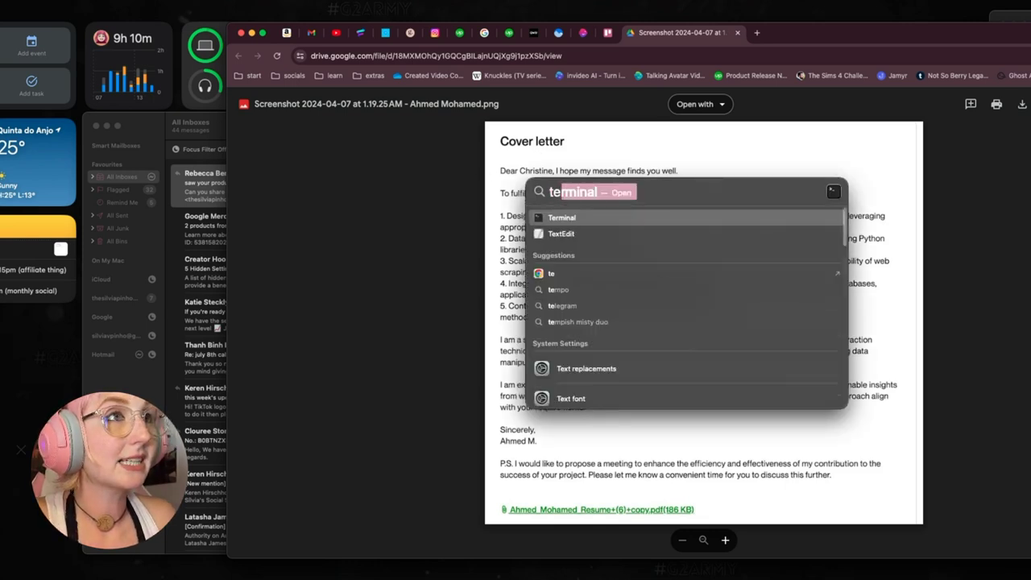
key(Return)
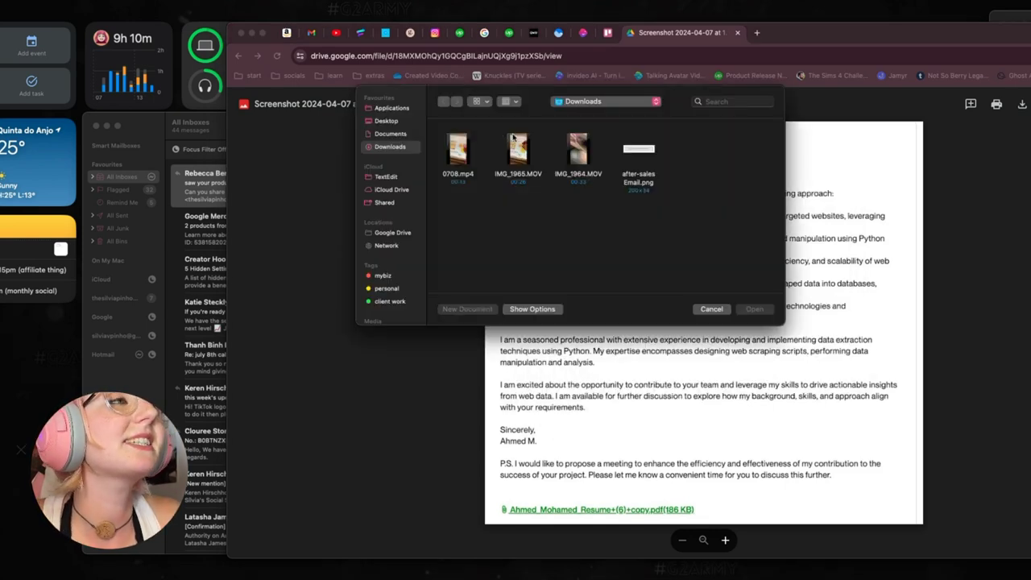
click(466, 308)
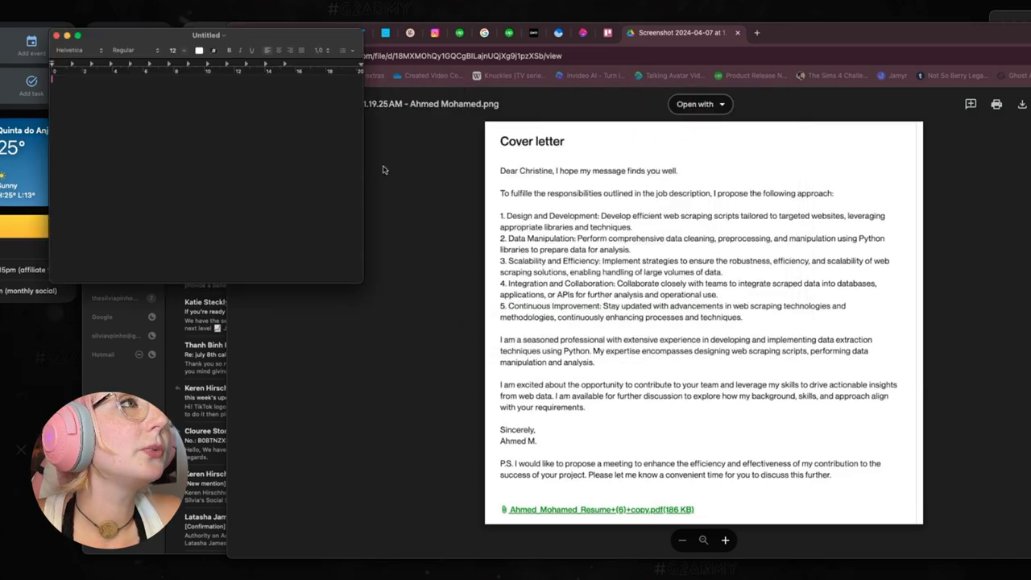
drag(362, 280, 473, 475)
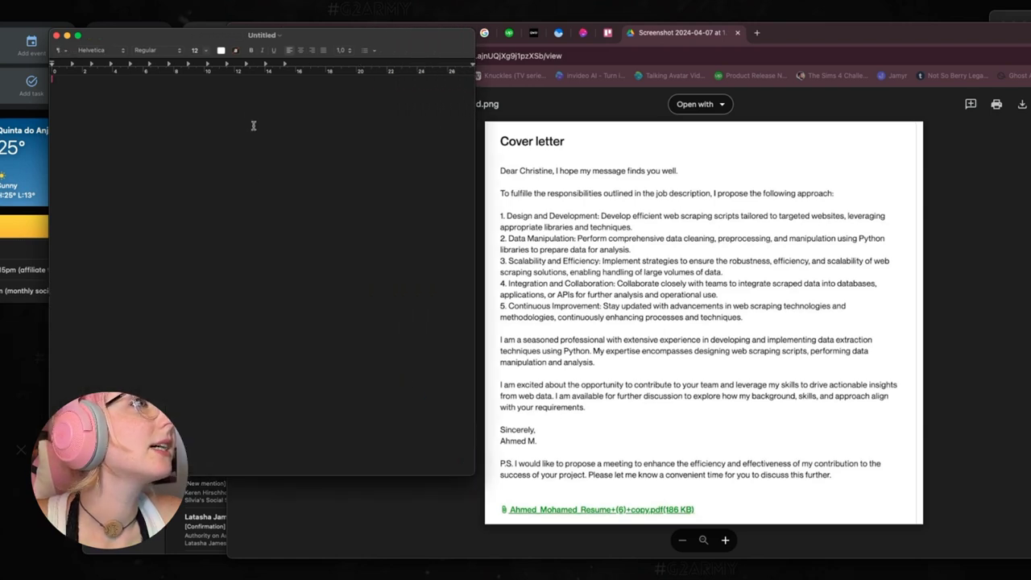
key(super+plus)
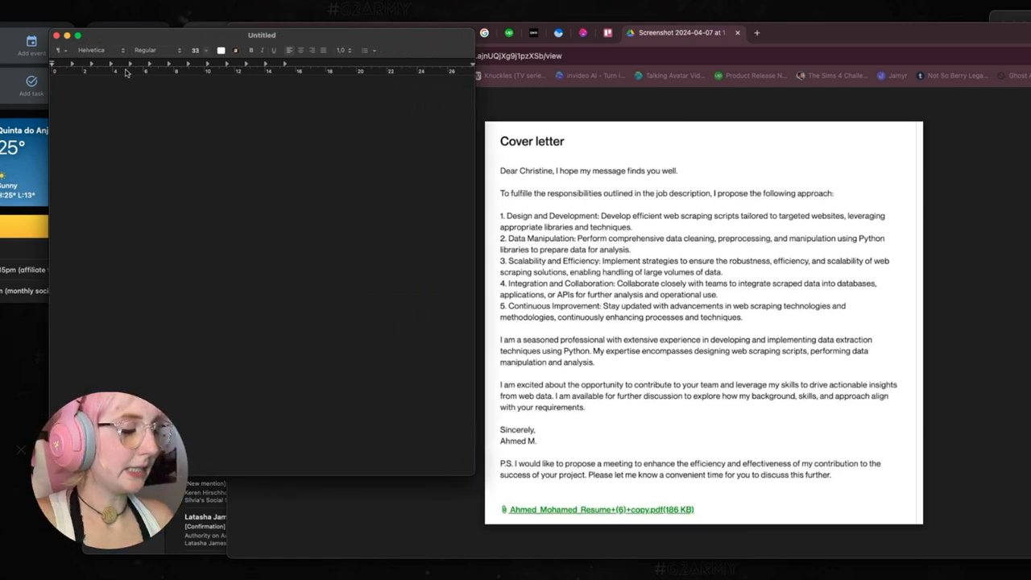
text(Dear Christi)
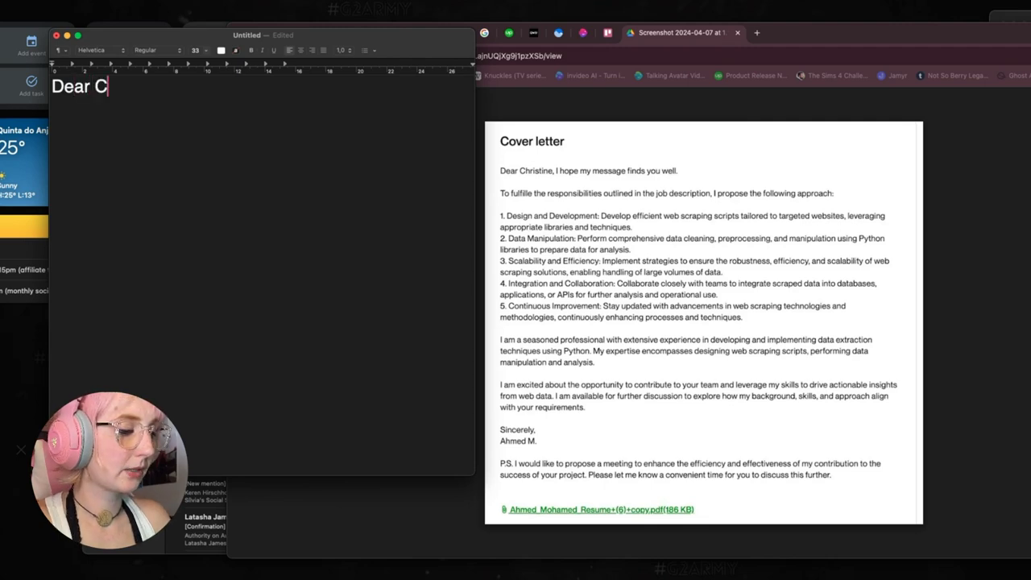
text(ne,)
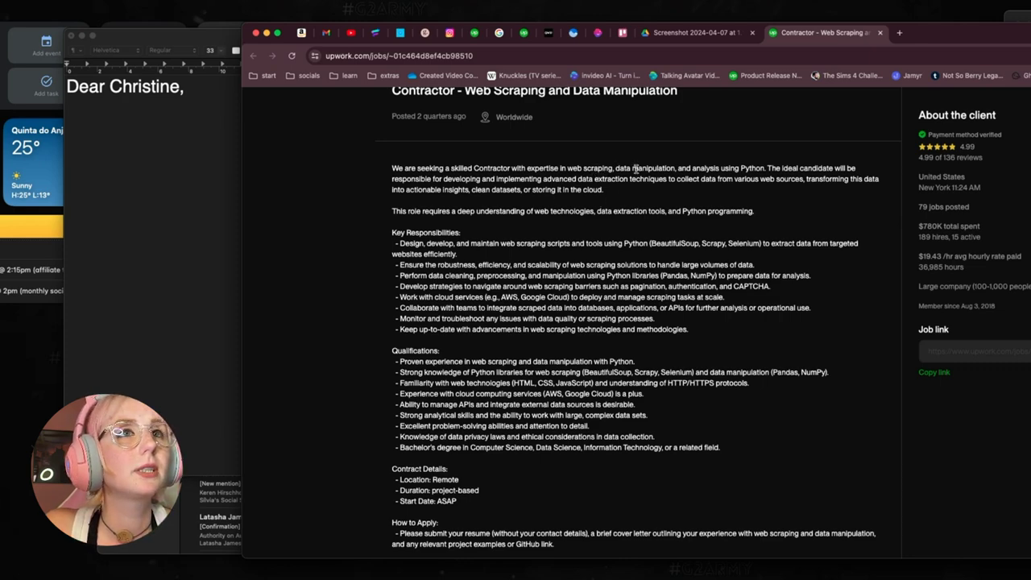
- Select 'web scraping solutions' in the Upwork job post, then return to the letter draft
scroll(612, 173, down, 2)
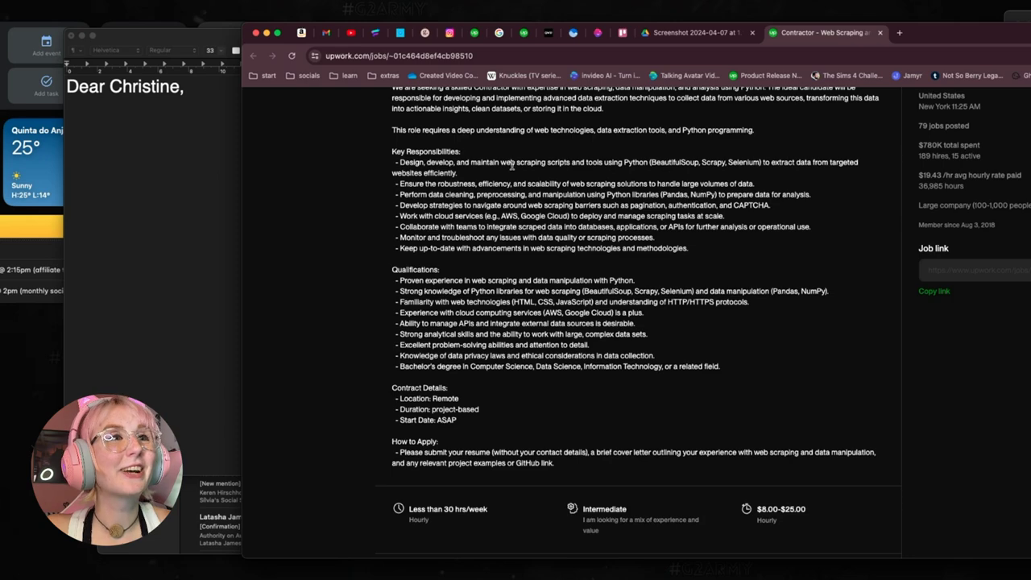
drag(501, 162, 648, 184)
key(super+c)
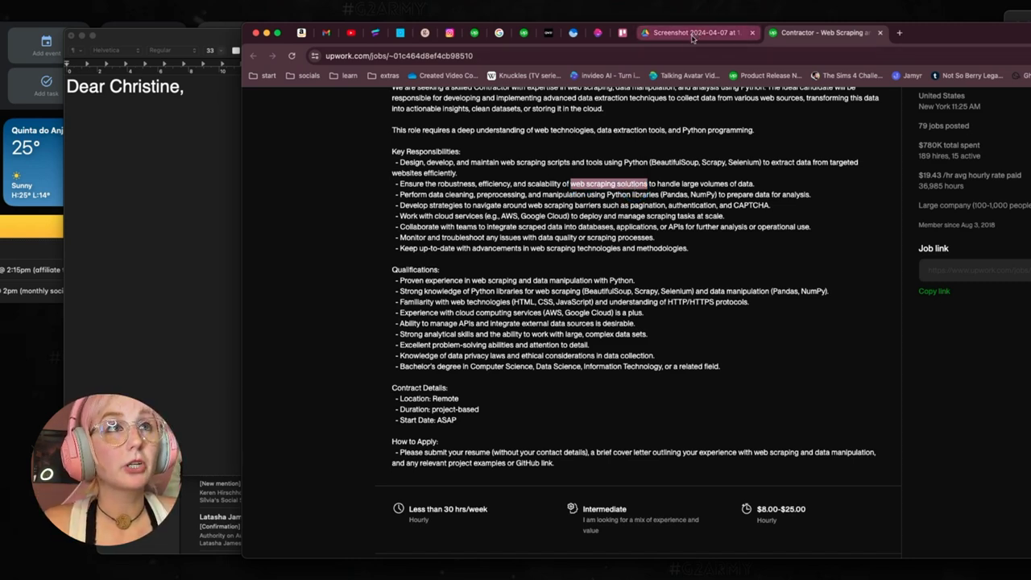
click(667, 34)
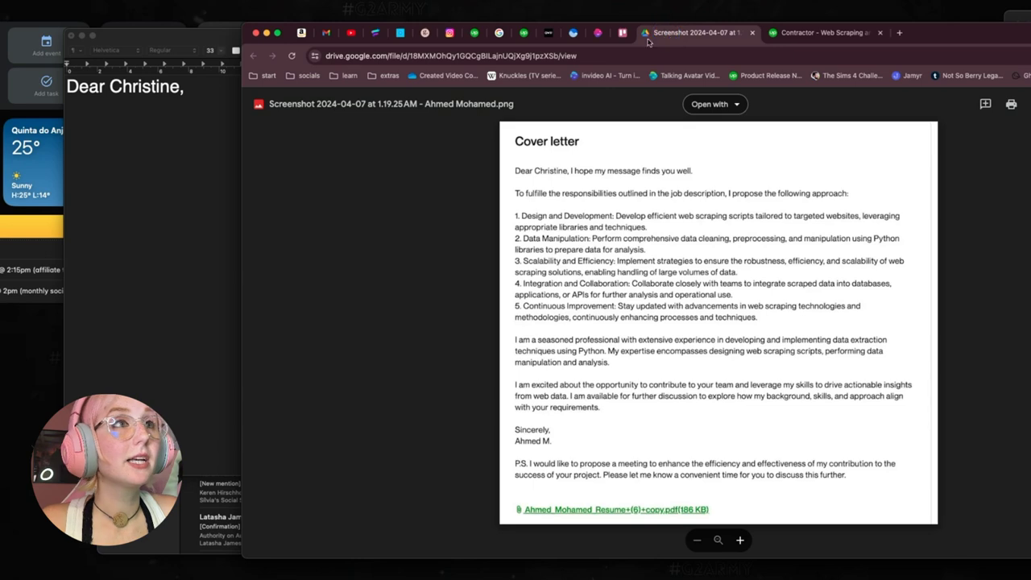
click(199, 158)
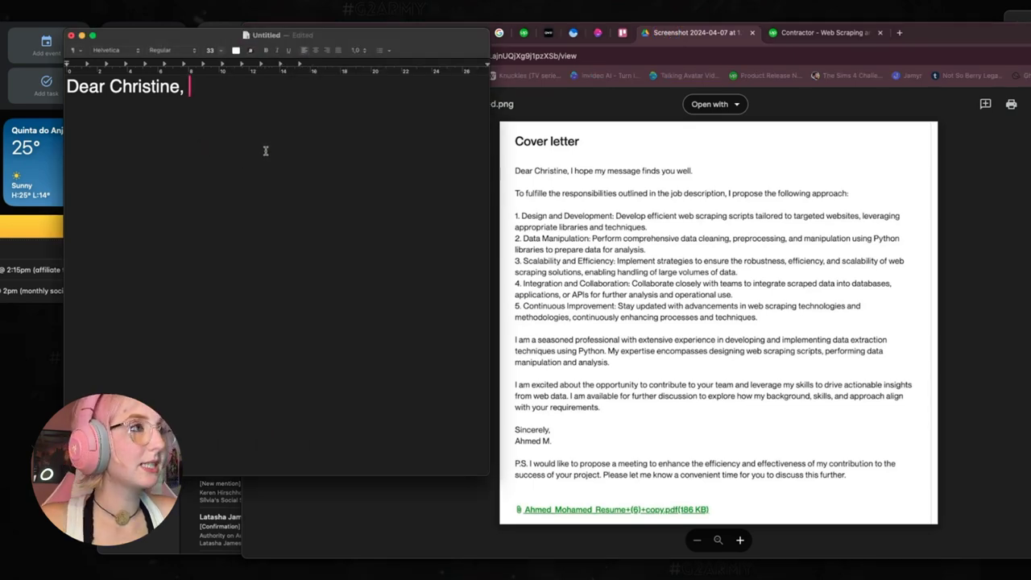
- Continue the opener with 'I have the web scraping solution for you!' and start a new line
text(I have the)
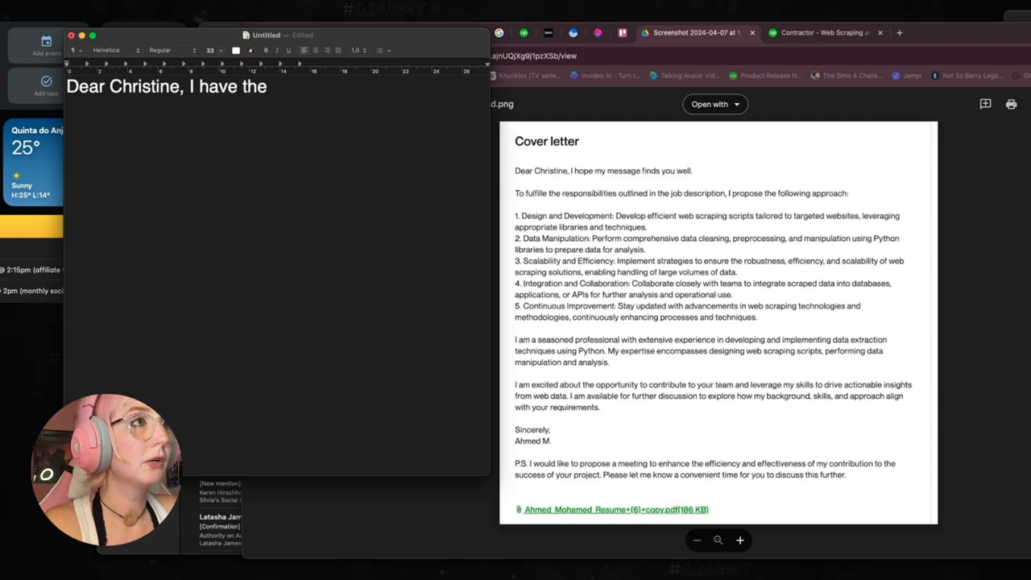
key(super+v)
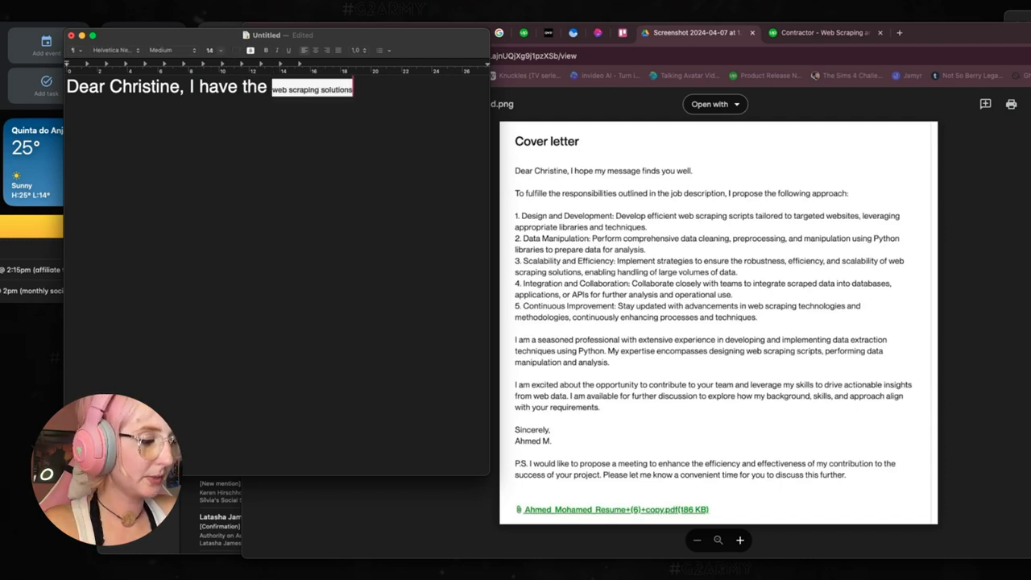
key(super+z)
text(web sc)
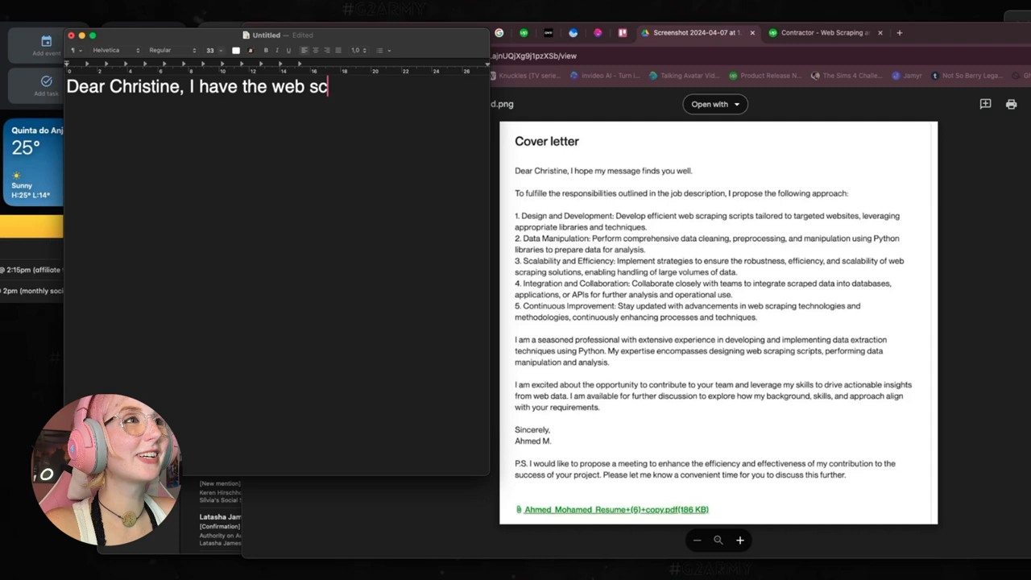
text(raping solution for )
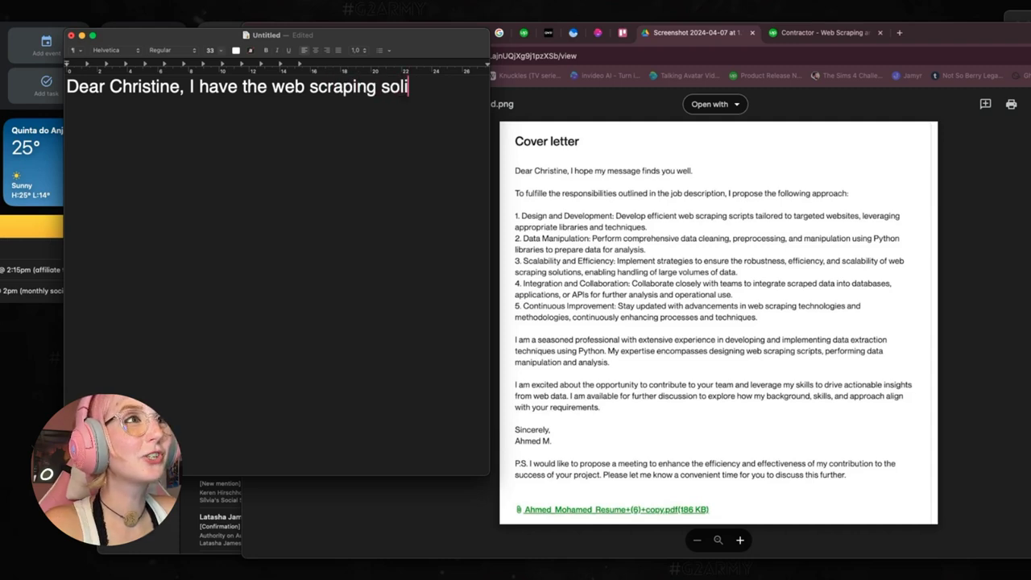
text(you!)
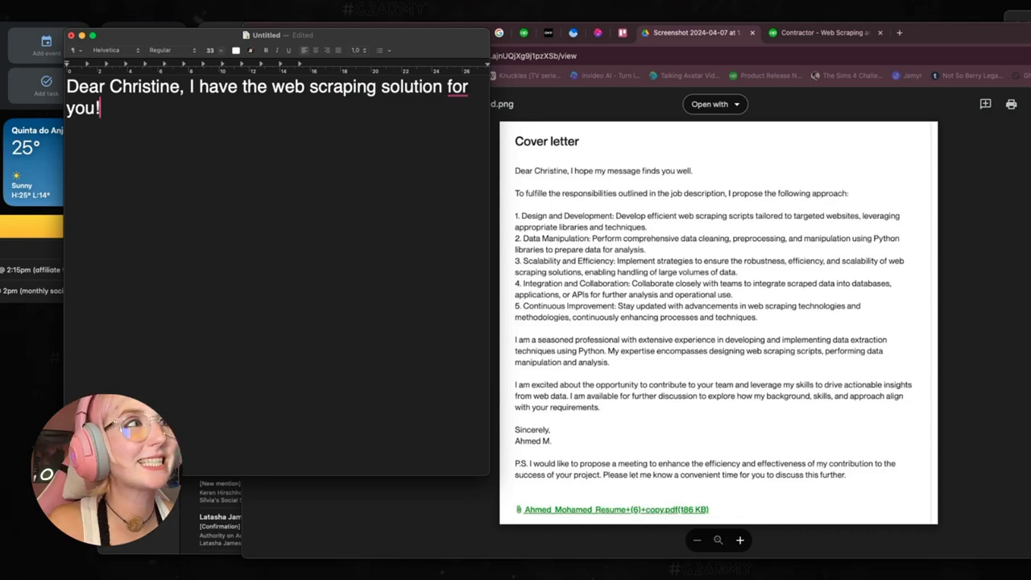
key(Return)
key(Return)
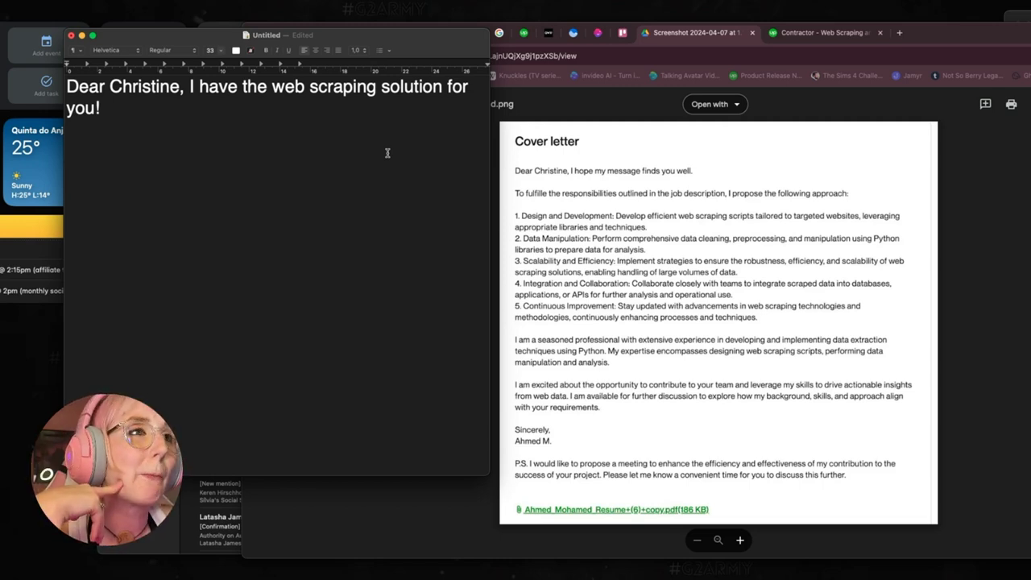
- Capture a region screenshot of the original letter's numbered approach list from the Drive preview
click(512, 208)
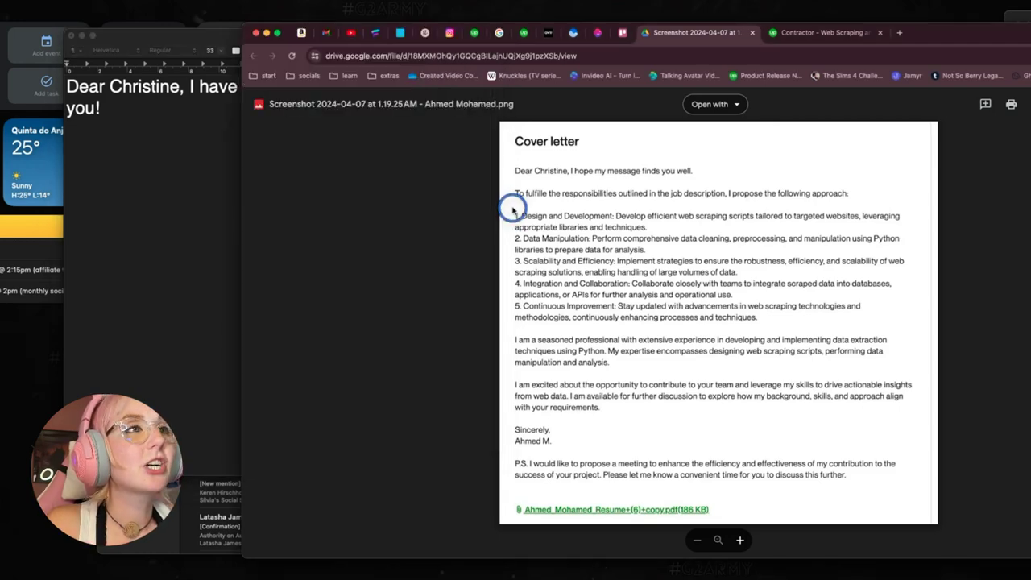
key(super+shift+4)
drag(511, 208, 908, 325)
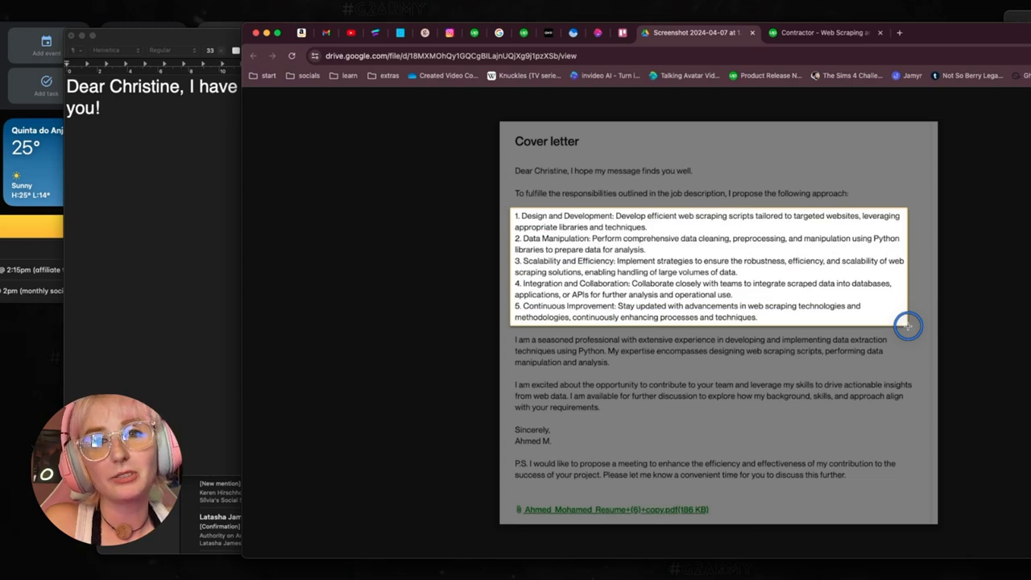
drag(908, 325, 907, 323)
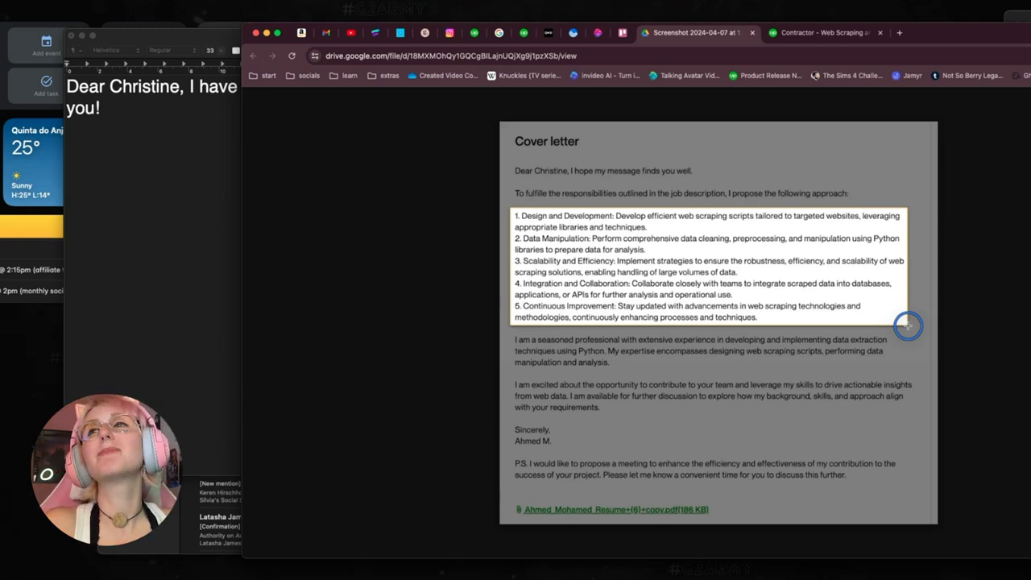
drag(908, 325, 904, 319)
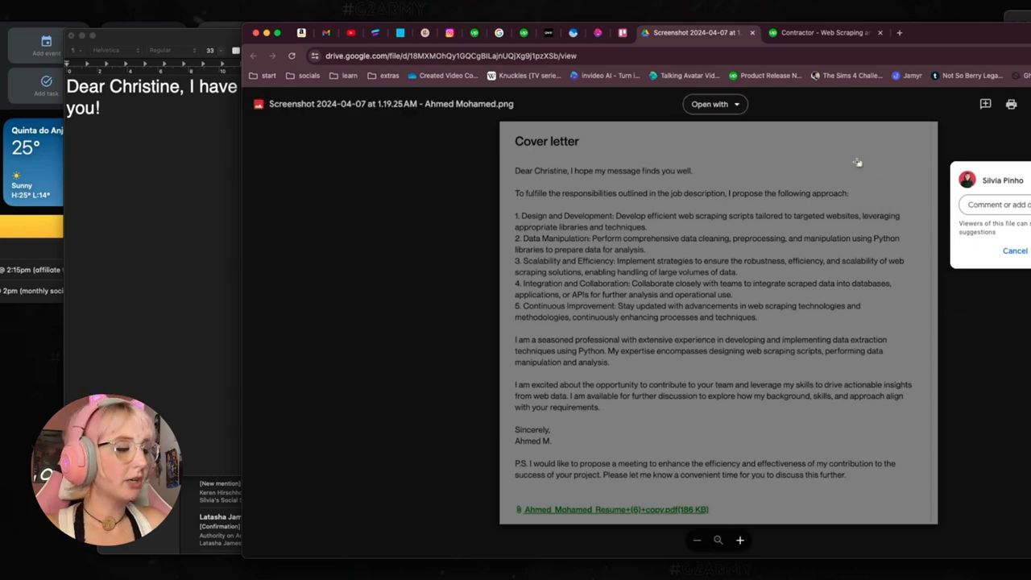
key(Escape)
click(838, 34)
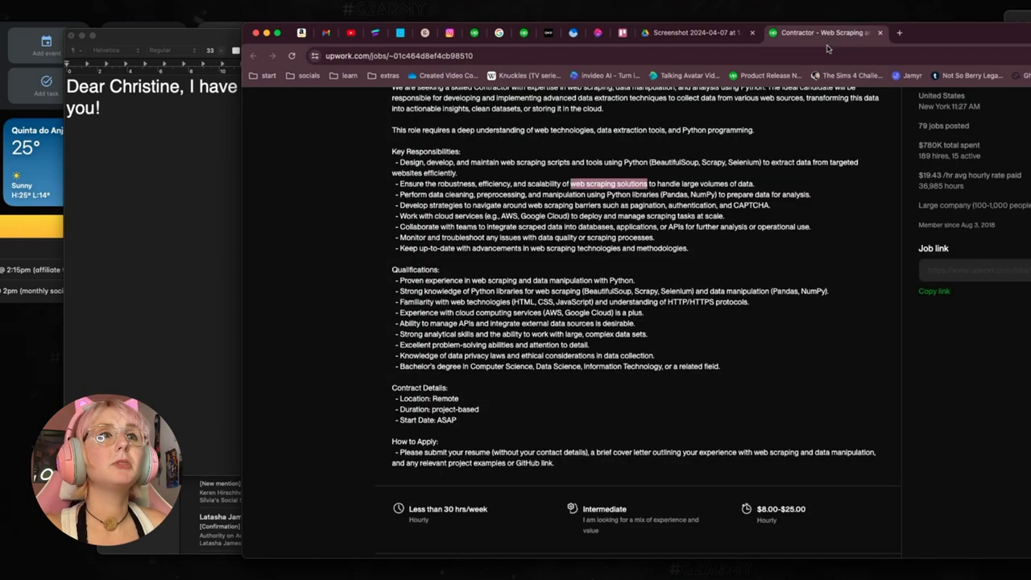
click(741, 142)
scroll(753, 131, up, 1)
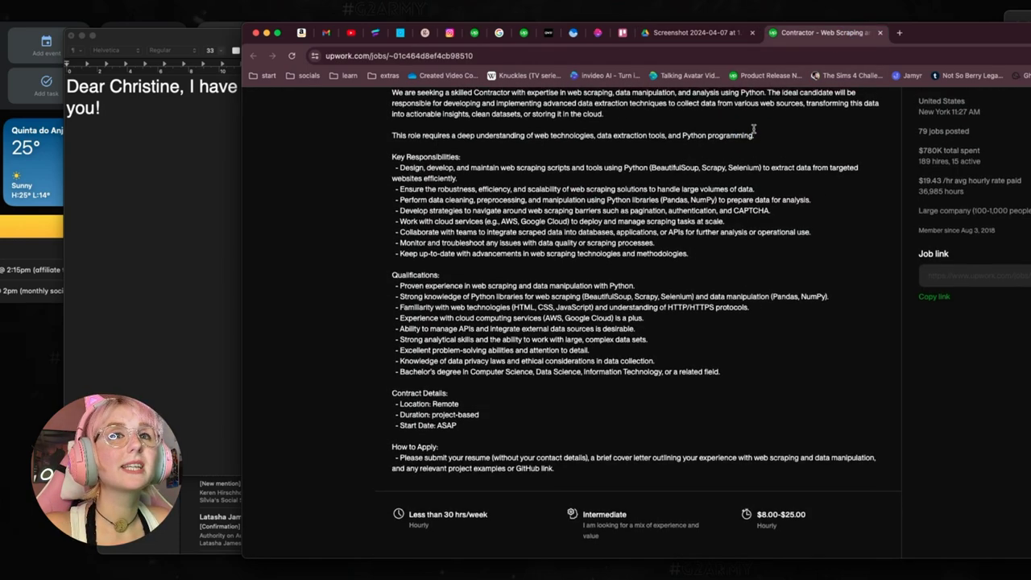
scroll(753, 129, up, 5)
click(739, 37)
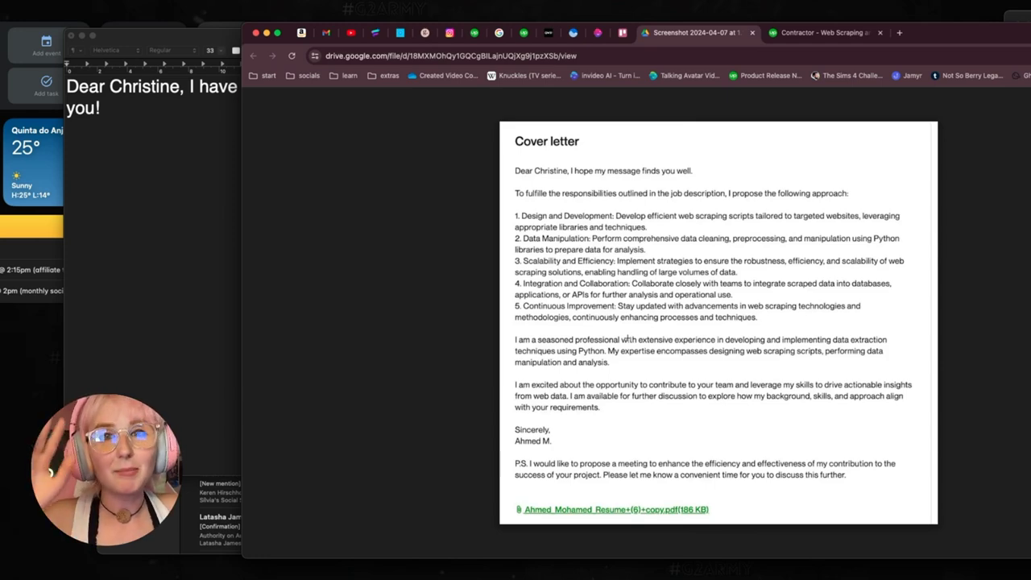
- Type 'After reading your job post, I suggest the following approach:' below the opener, then open a new browser tab
click(179, 233)
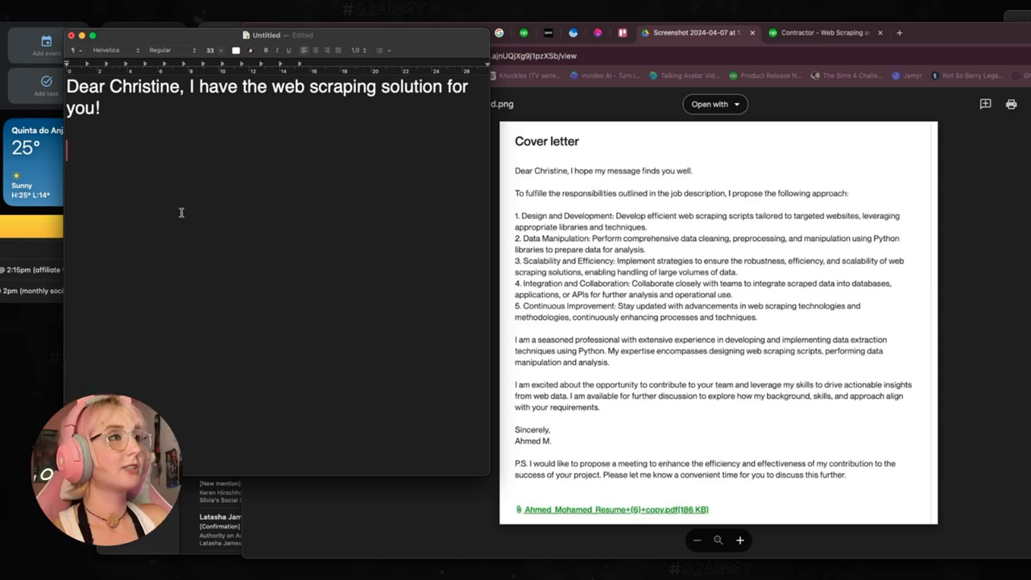
text(After re)
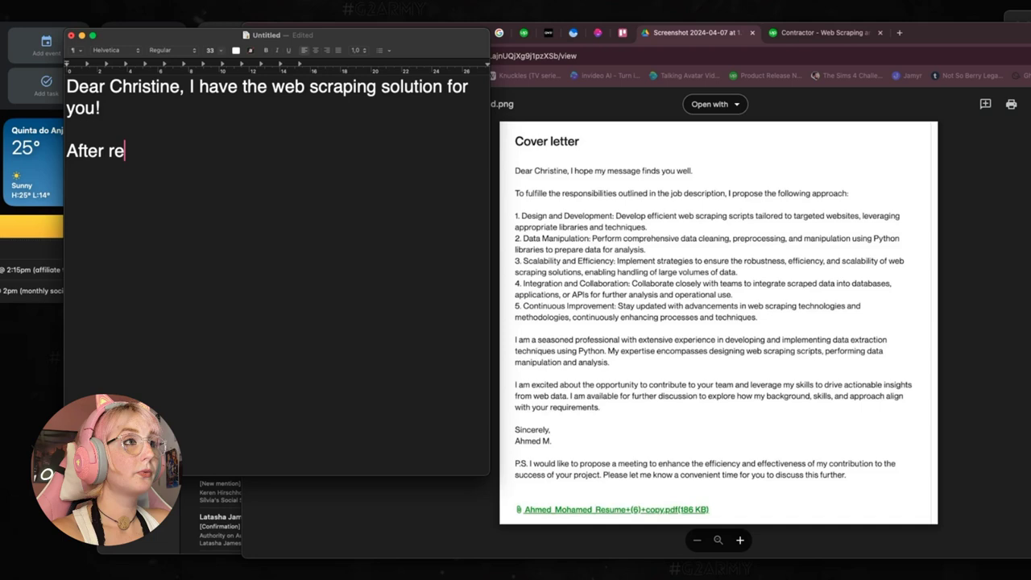
text(ading you)
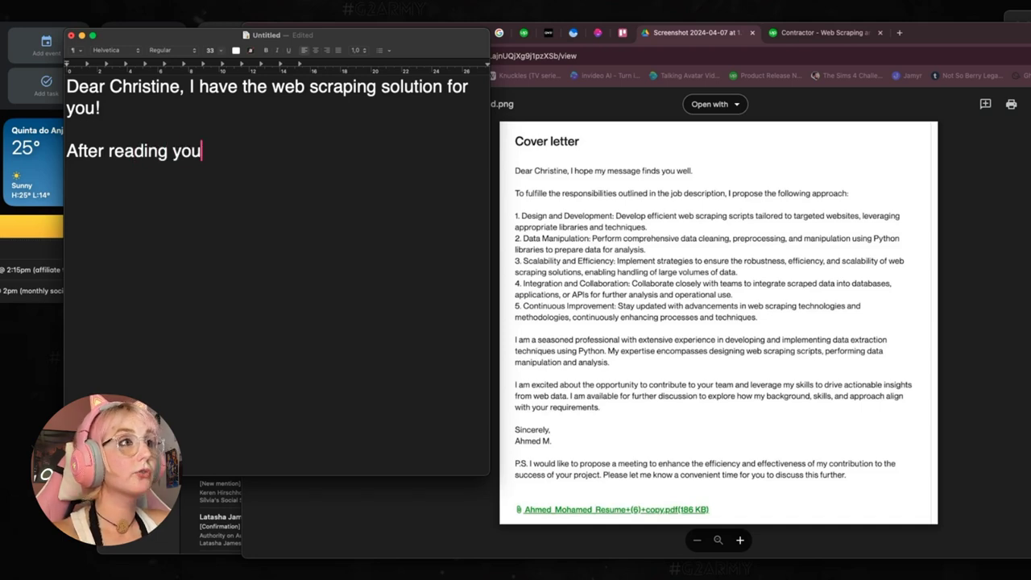
text(r h)
key(BackSpace)
text(job post, )
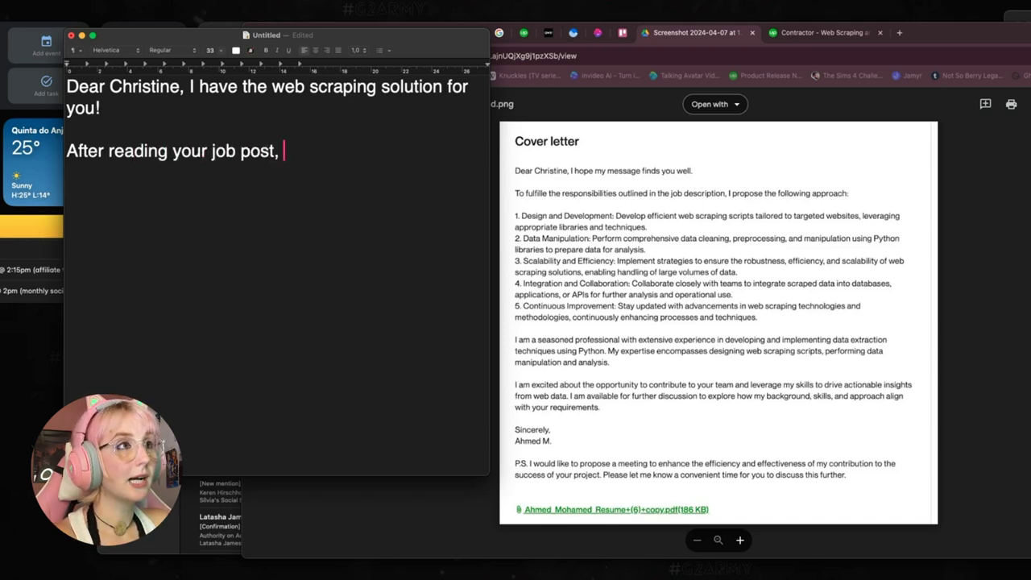
text(I just)
key(BackSpace)
key(BackSpace)
key(BackSpace)
key(BackSpace)
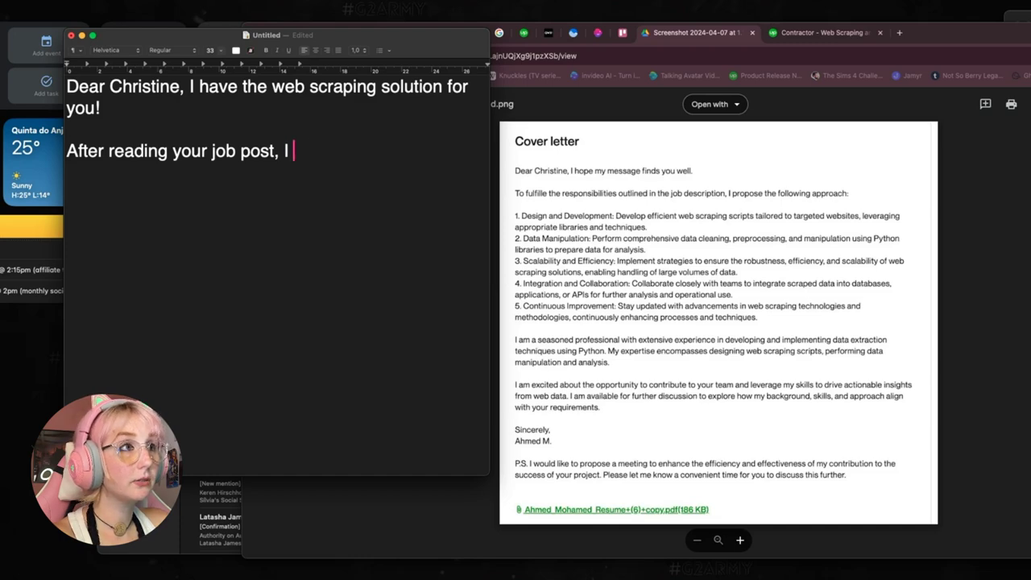
text(suggest th)
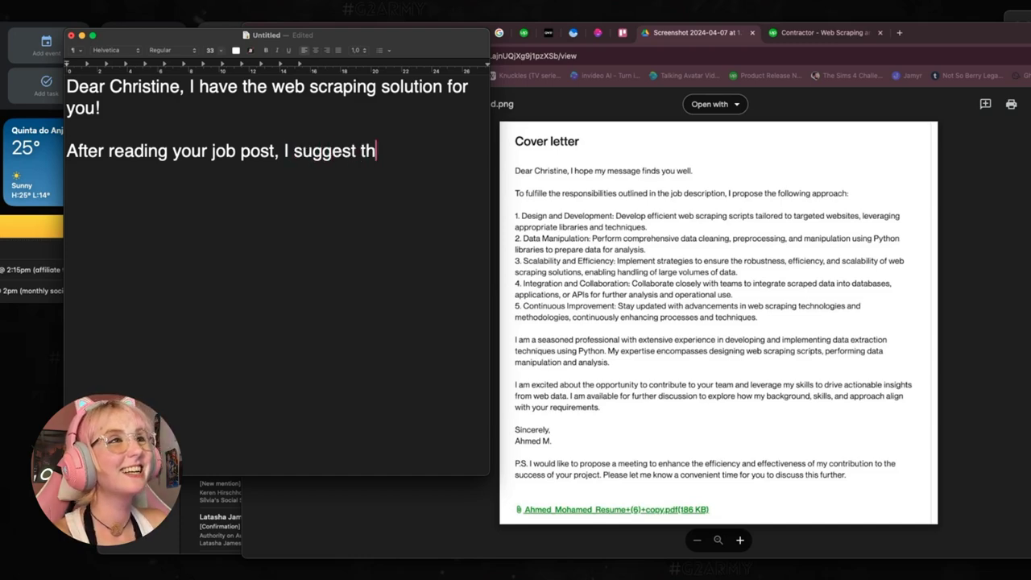
text(e followin)
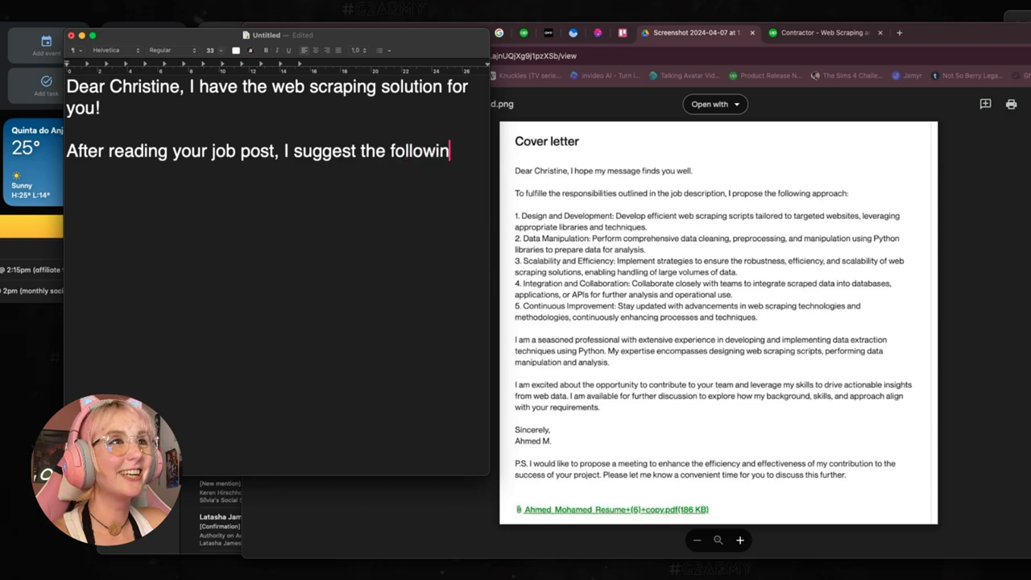
text(g approach:)
key(Return)
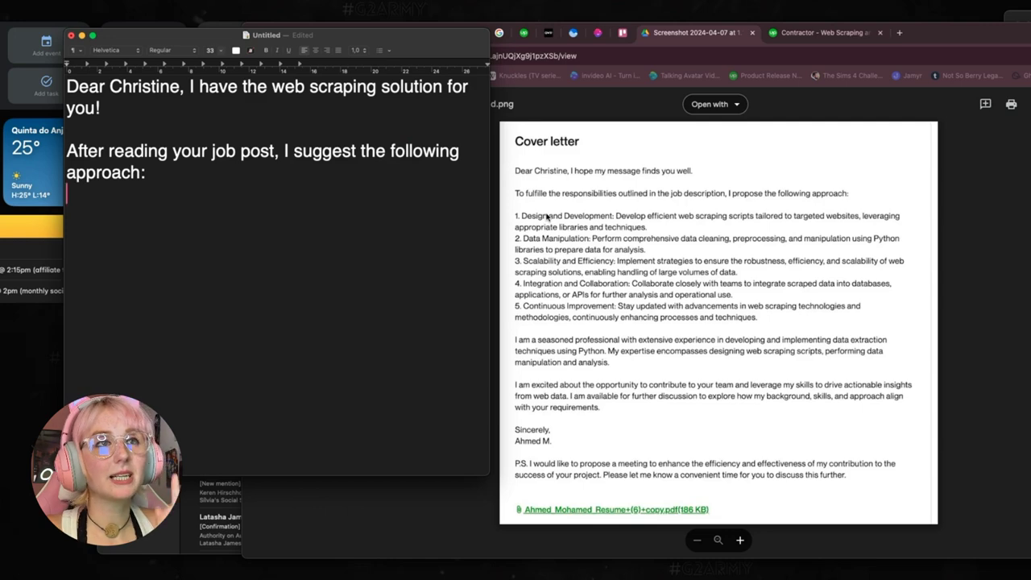
click(916, 168)
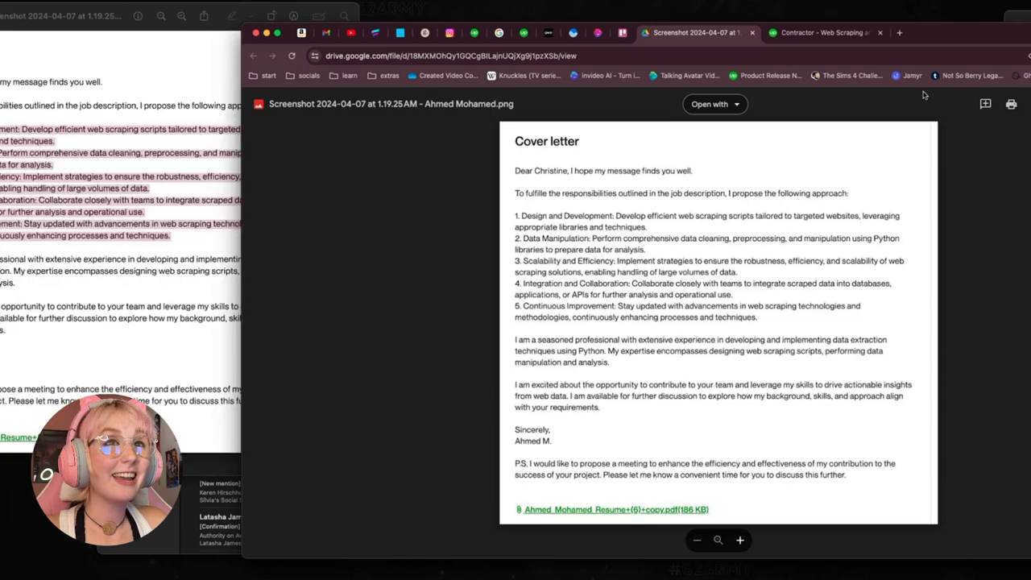
click(900, 32)
- Paste the approach list into Voilà and ask 'can you simplify and shorten the above text'
key(super+m)
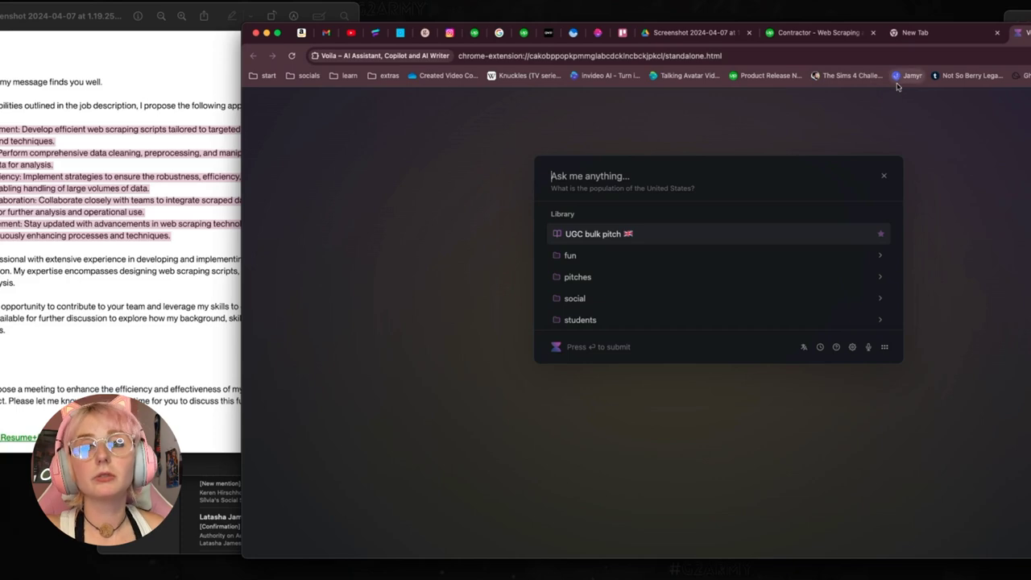
text(1. Design and Development: Develop efficient web scraping scripts tailored to targeted websites, leveraging appropriate libraries and techniques. 2. Data Manipulation: Perform comprehensive data cleaning, preprocessing, and manipulation using Python libraries to prepare data for analysis. 3. Scalability and Efficiency: Implement strategies to ensure the robustness, efficiency, and scalability of web scraping solutions, enabling handling of large volumes of data. 4. Integration and Collaboration: Collaborate closely with teams to integrate scraped data into databases, applications, or APIs for further analysis and operational use. 5. Continuous Improvement: Stay updated with advancements in web scraping technologies and methodologies, continuously enhancing processes and techniques.)
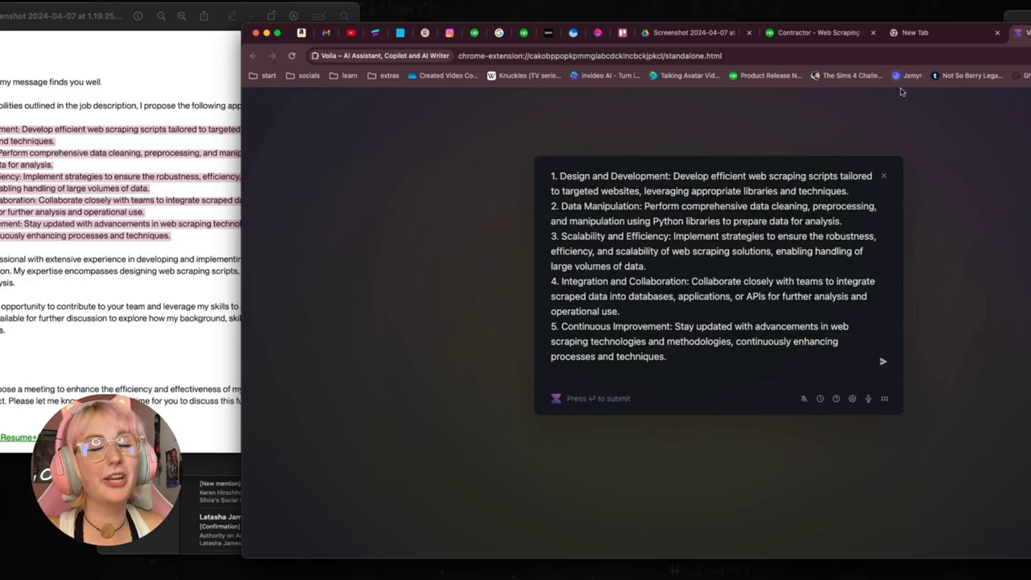
key(shift+Return)
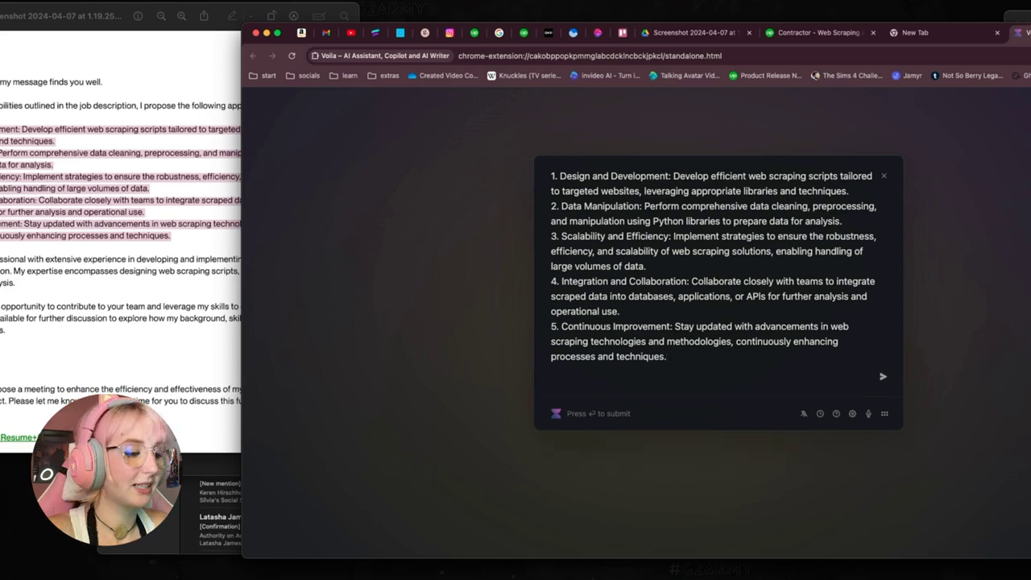
text(can you )
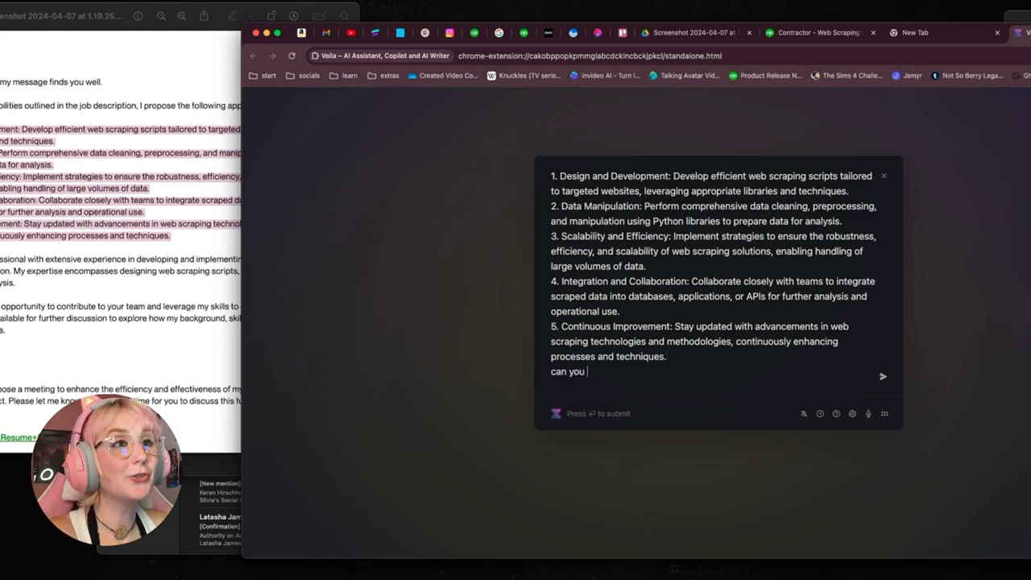
text(simpl)
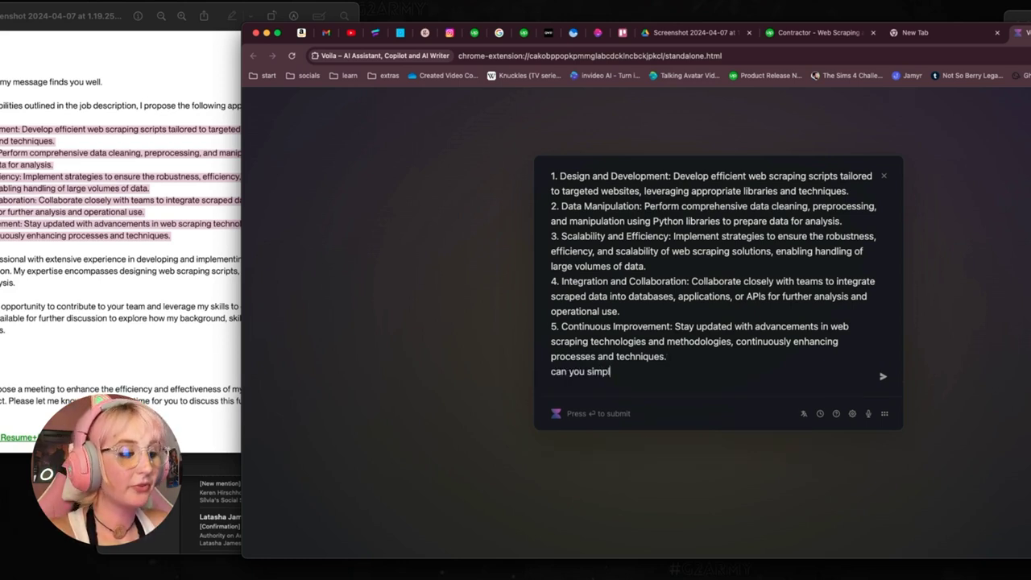
text(ify and sh)
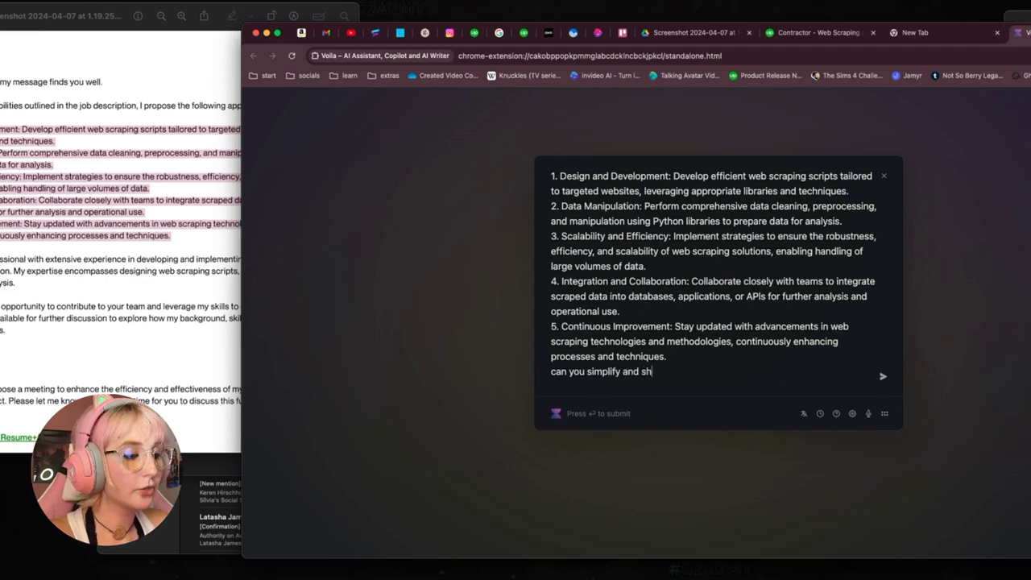
text(orten the ab)
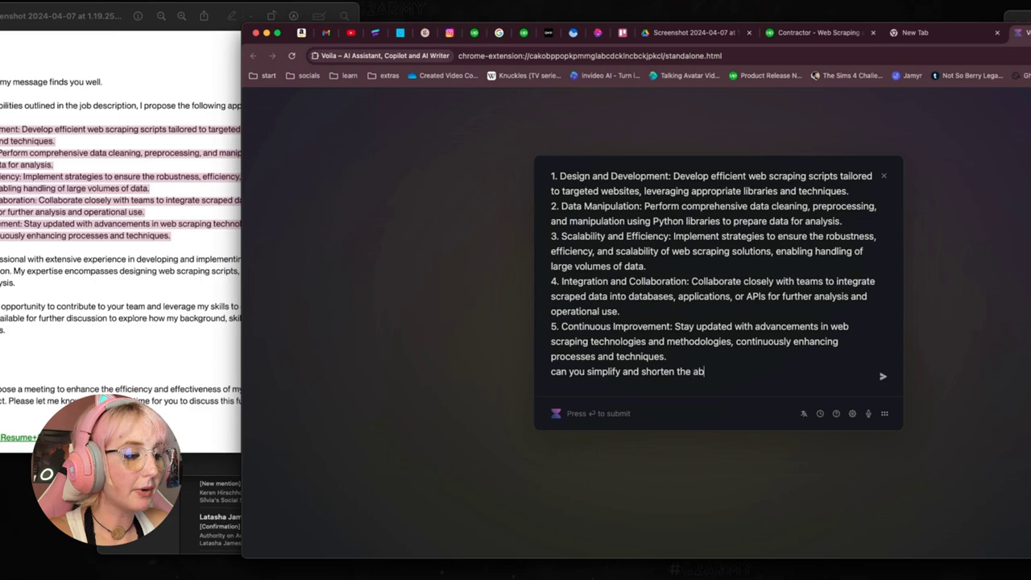
text(ove text)
key(Return)
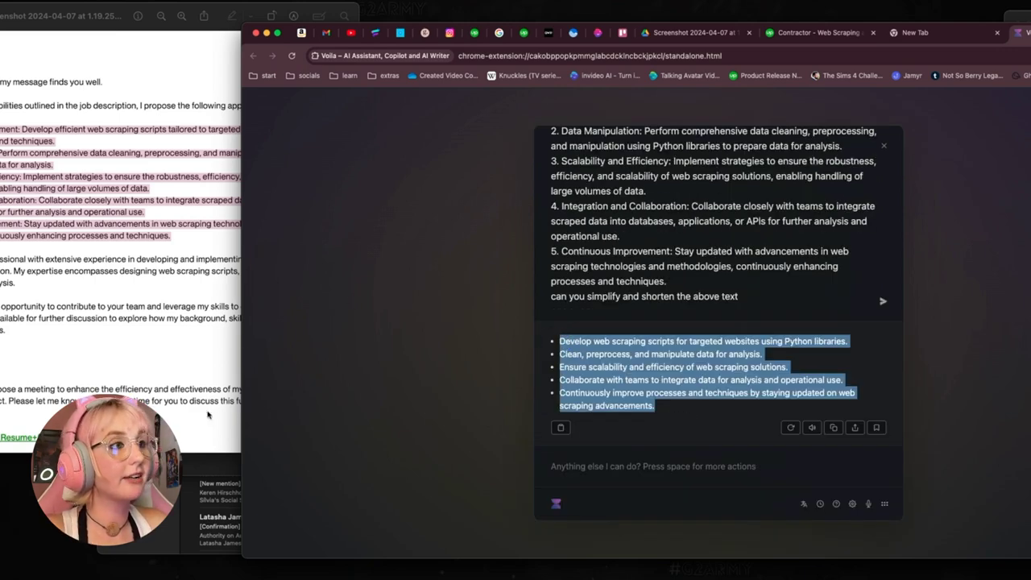
- Paste the five shortened approach bullets below the 'approach:' line in the letter
click(221, 471)
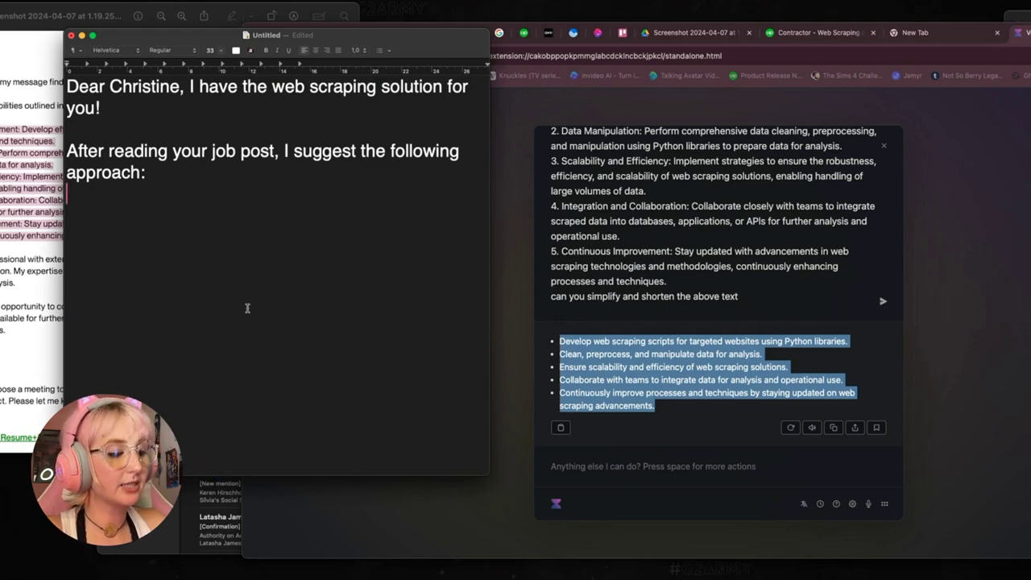
text(Develop web scraping scripts for targeted websites using Python libraries. Clean, preprocess, and manipulate data for analysis. Ensure scalability and efficiency of web scraping solutions. Collaborate with teams to integrate data for analysis and operational use. Continuously improve processes and techniques by staying updated on web scraping advancements.)
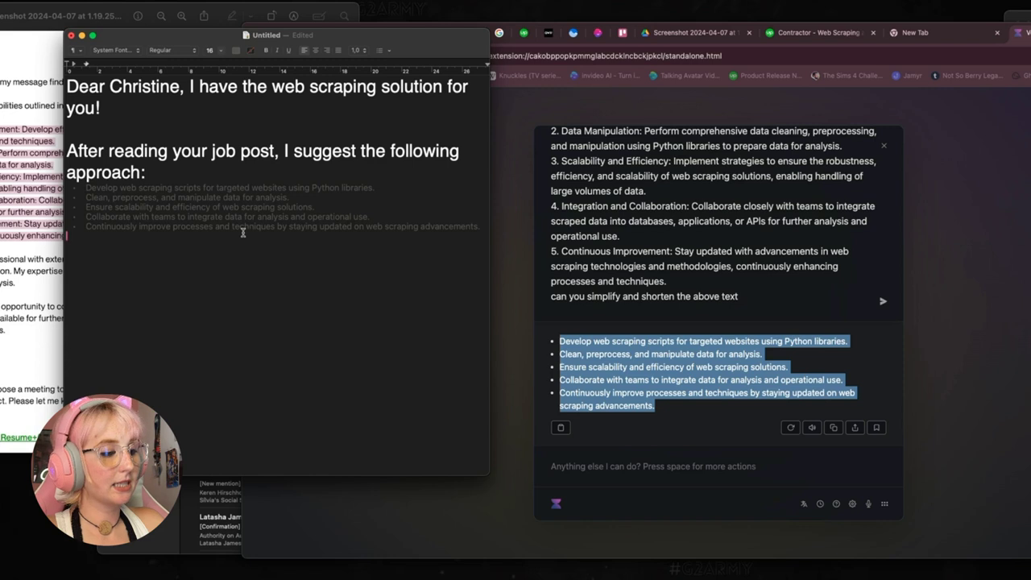
key(super+z)
text(Develop web scraping scripts for targeted websites using Python libraries. Clean, preprocess, and manipulate data for analysis. Ensure scalability and efficiency of web scraping solutions. Collaborate with teams to integrate data for analysis and operational use. Continuously improve processes and techniques by staying updated on web scraping advancements.)
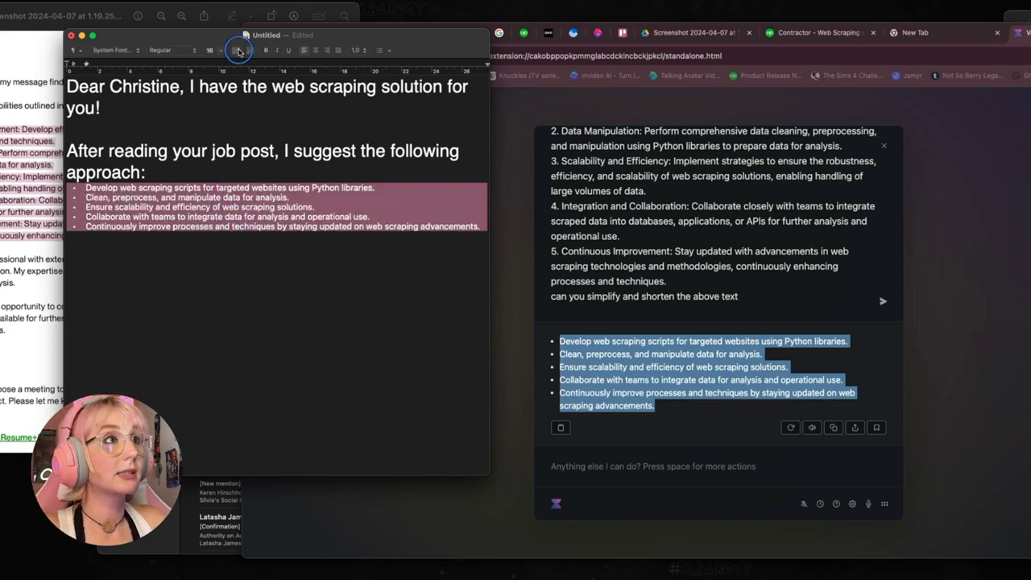
click(659, 33)
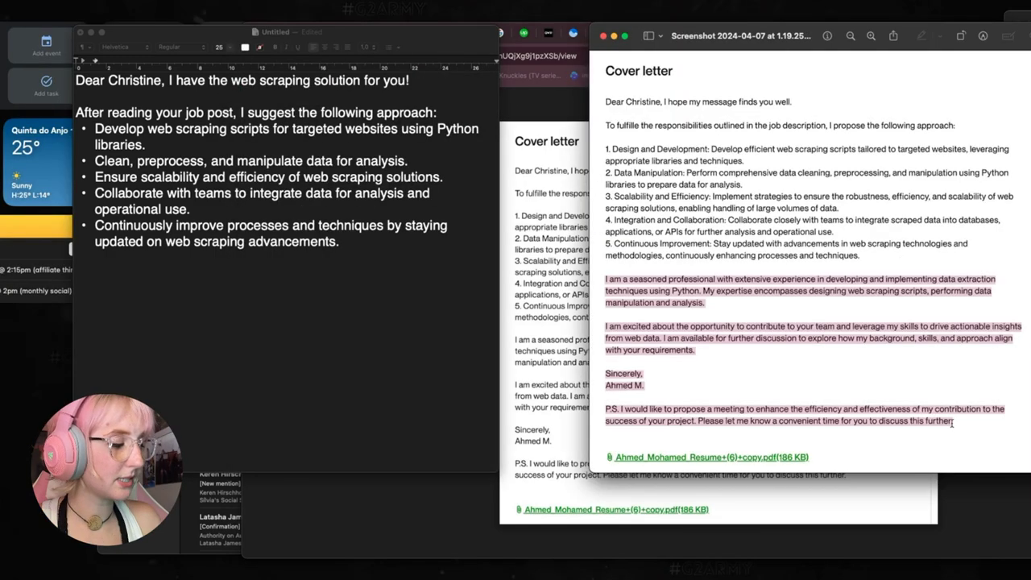
click(357, 392)
- Paste the original letter's closing paragraphs under the bullets and delete the 'My expertise' sentence
triple_click(358, 330)
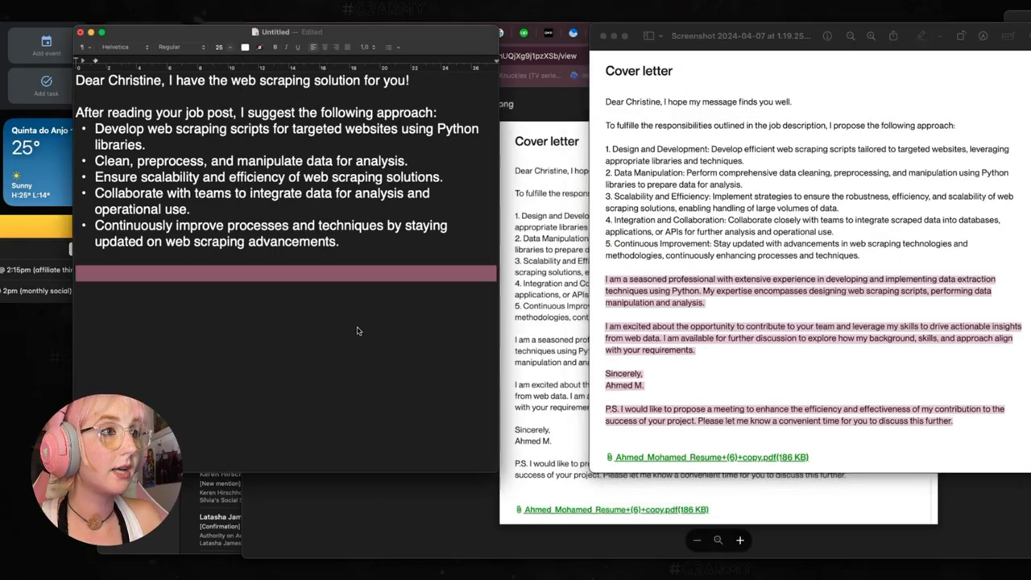
key(super+v)
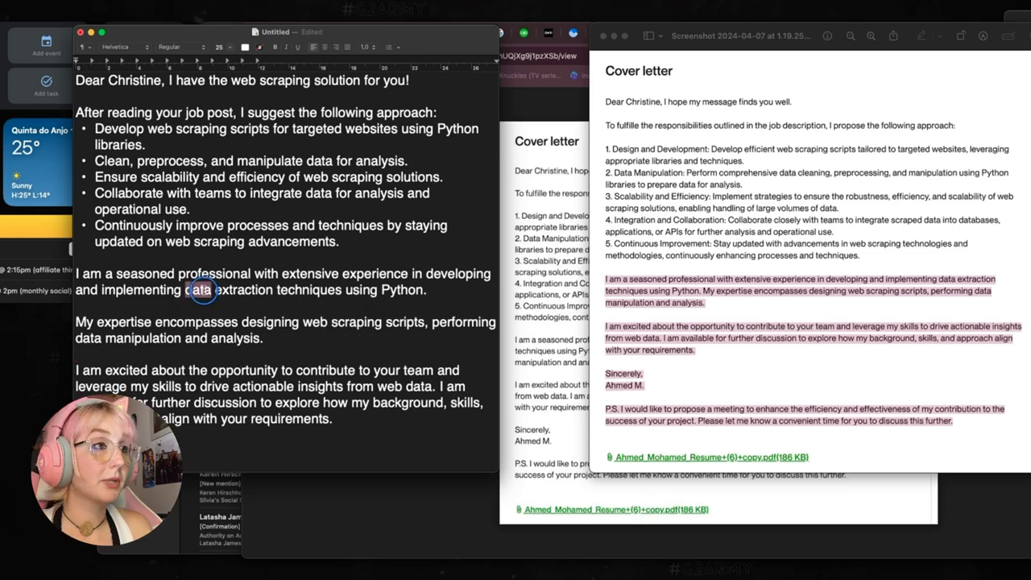
triple_click(201, 290)
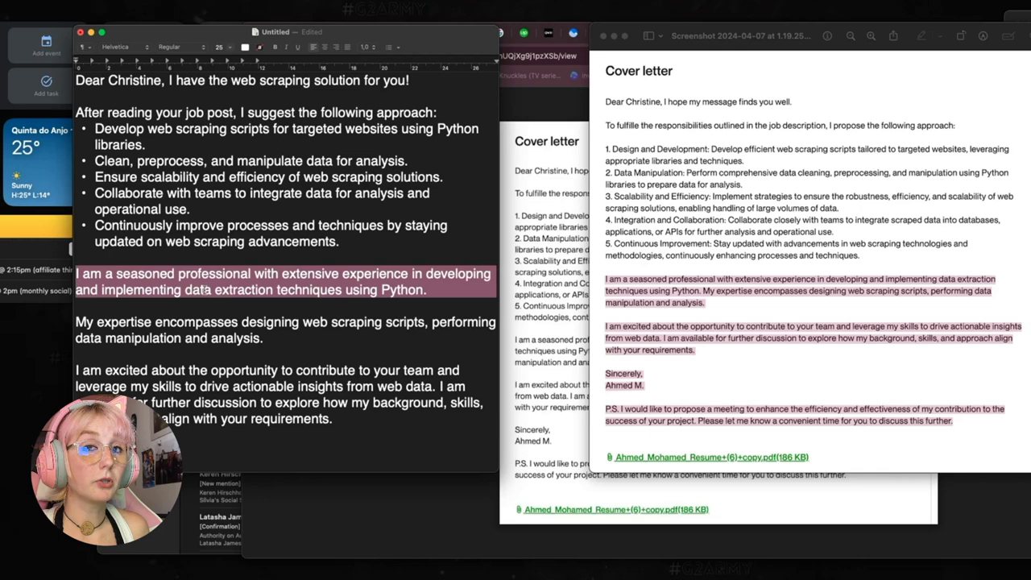
triple_click(226, 329)
key(BackSpace)
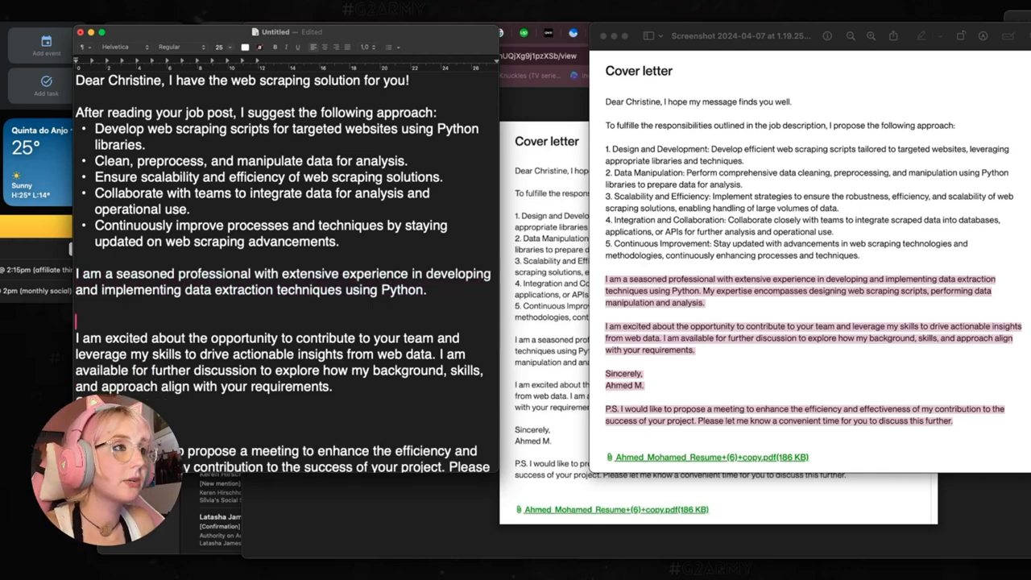
key(BackSpace)
- Tidy the line breaks around 'I am available' and add a blank line after 'requirements.'
drag(339, 241, 92, 129)
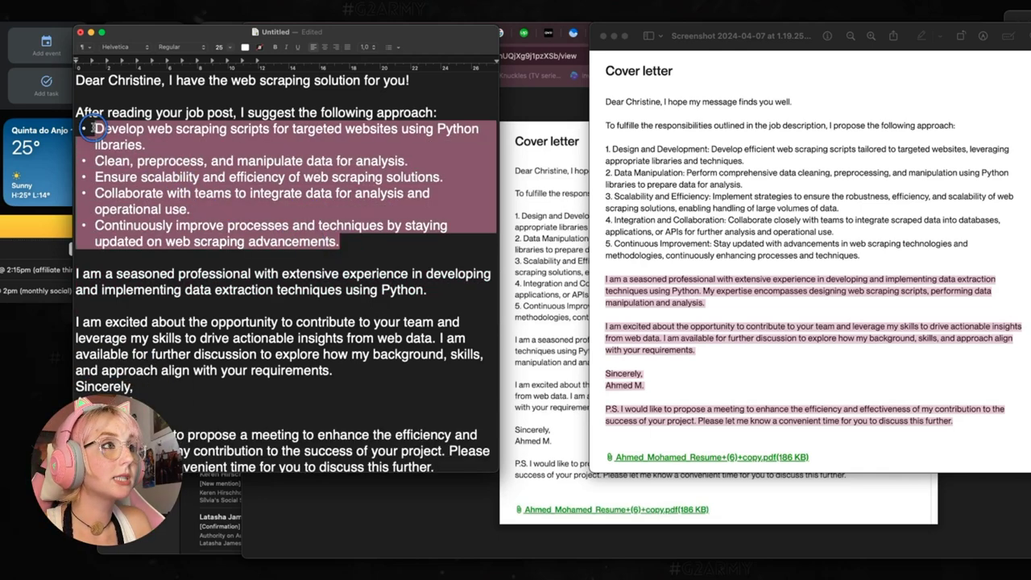
click(166, 325)
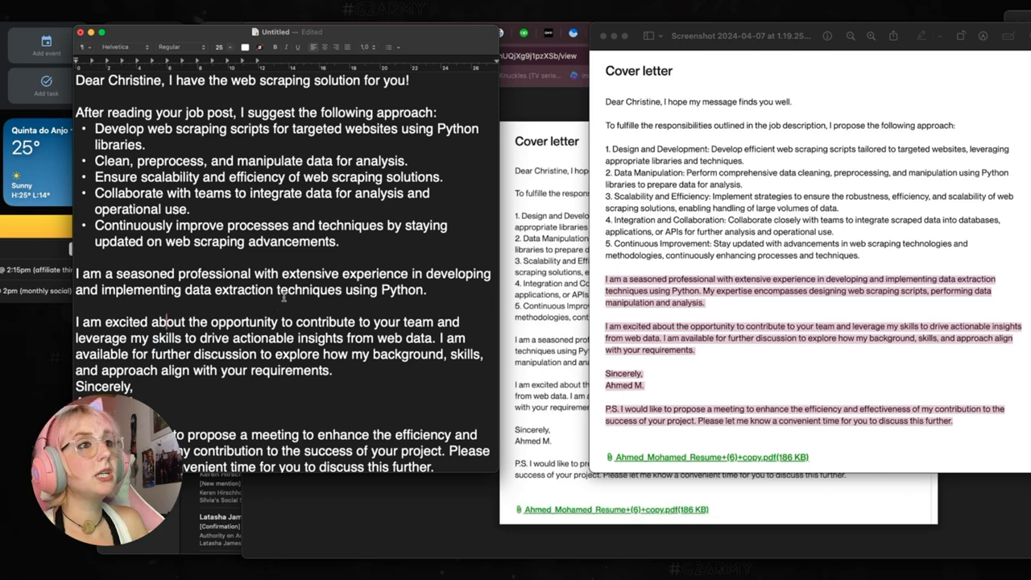
click(440, 338)
key(Return)
key(Return)
key(BackSpace)
key(BackSpace)
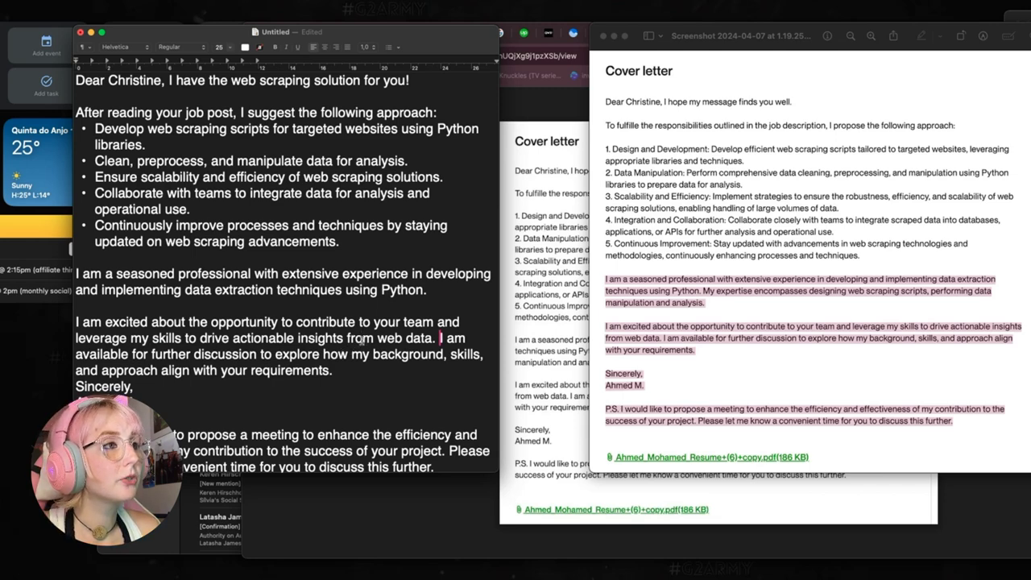
click(349, 370)
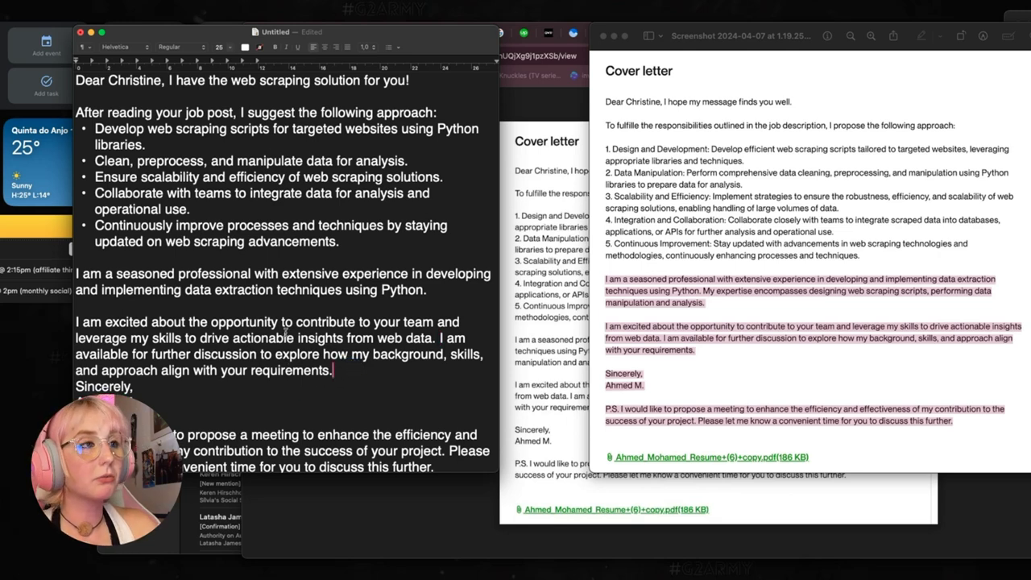
key(Return)
click(342, 368)
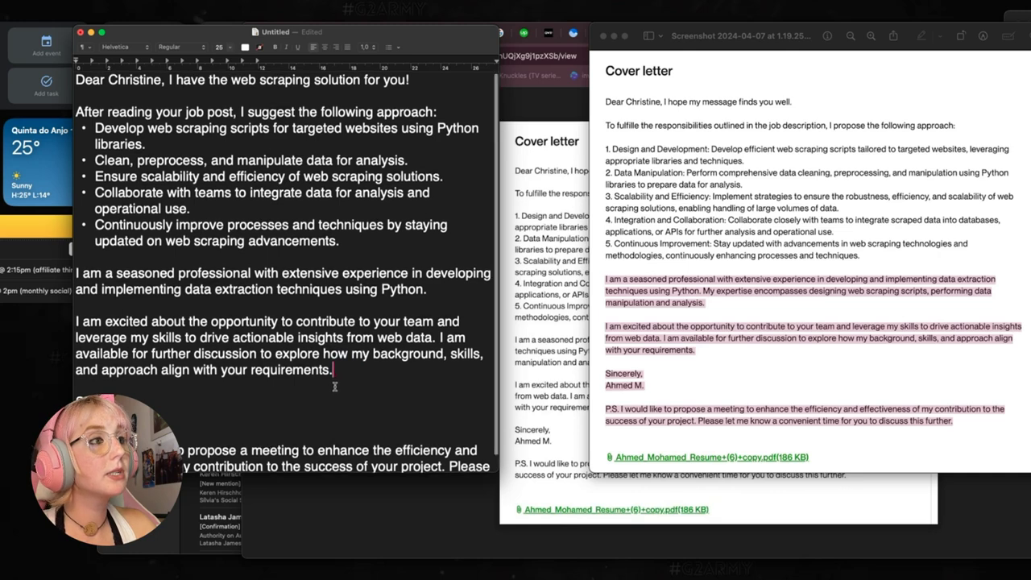
- Add 'Let me know your availability for a meeting sometime this/next week.' after 'requirements.'
scroll(338, 373, down, 1)
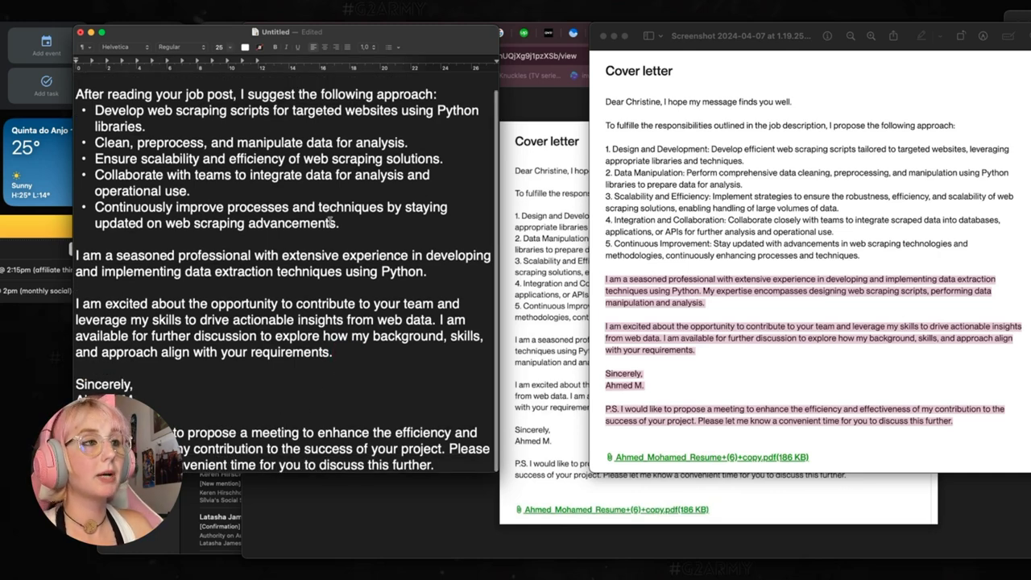
text(Let )
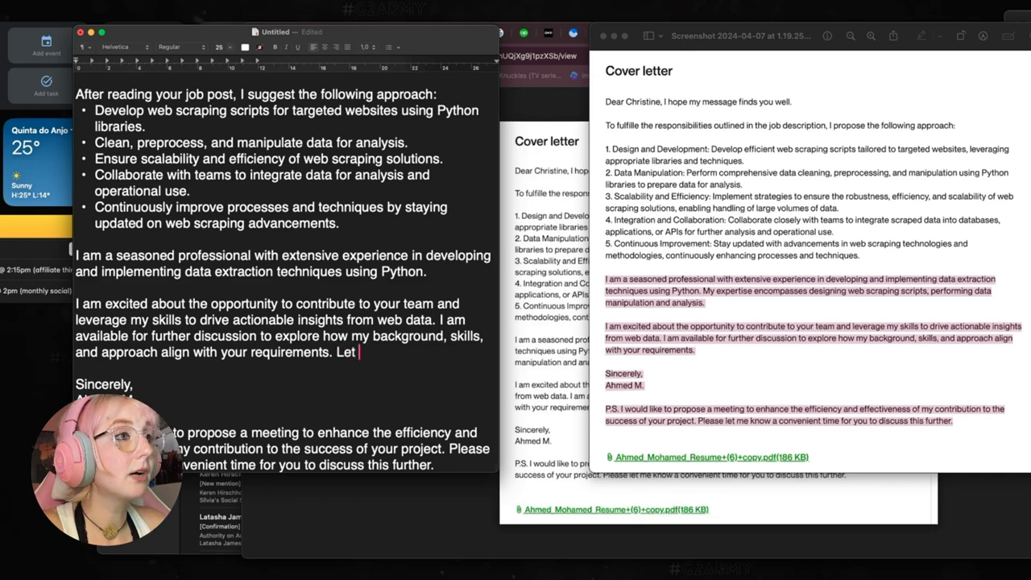
text(me know your availability fo)
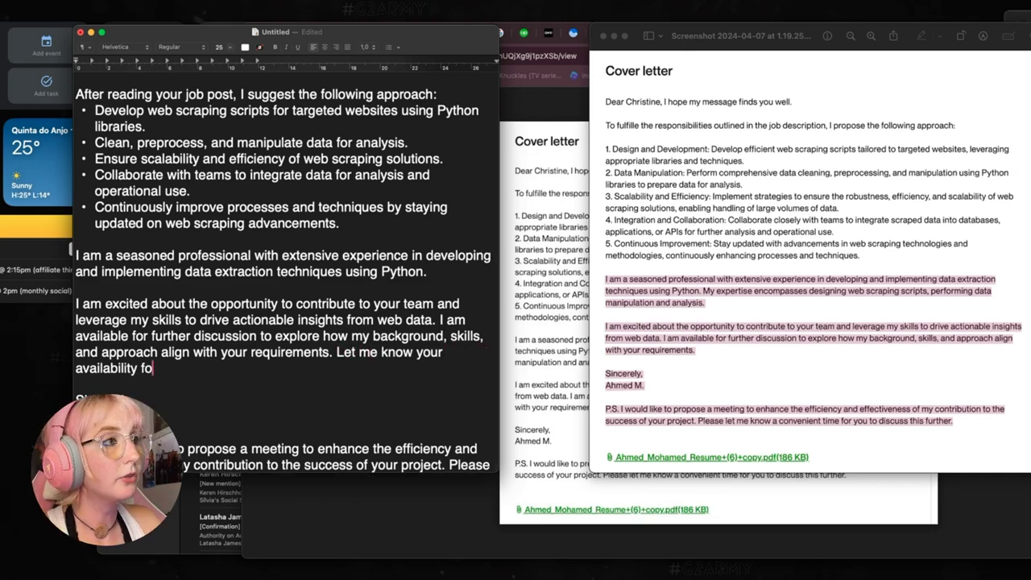
text(r a meeting )
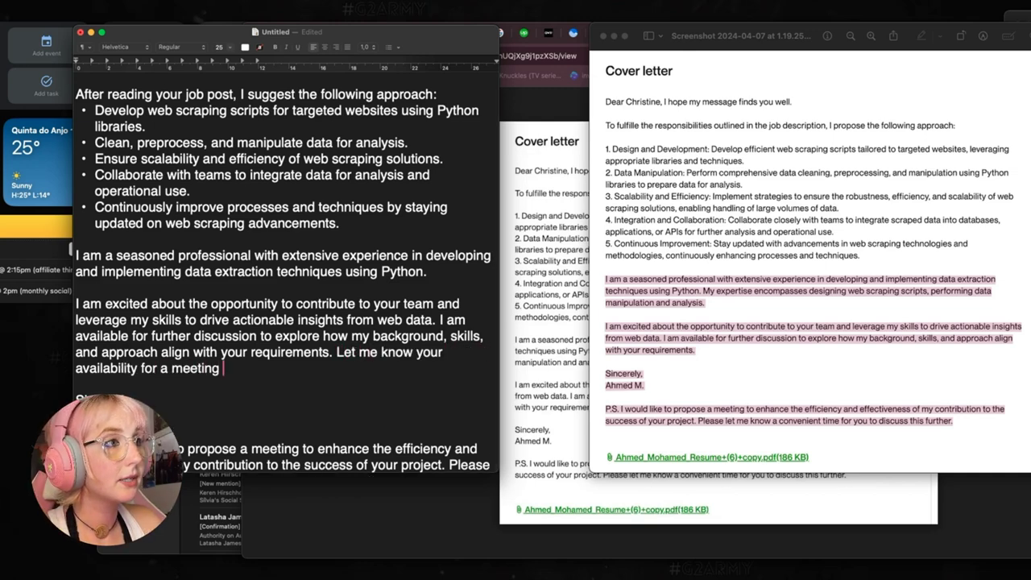
text(sometime)
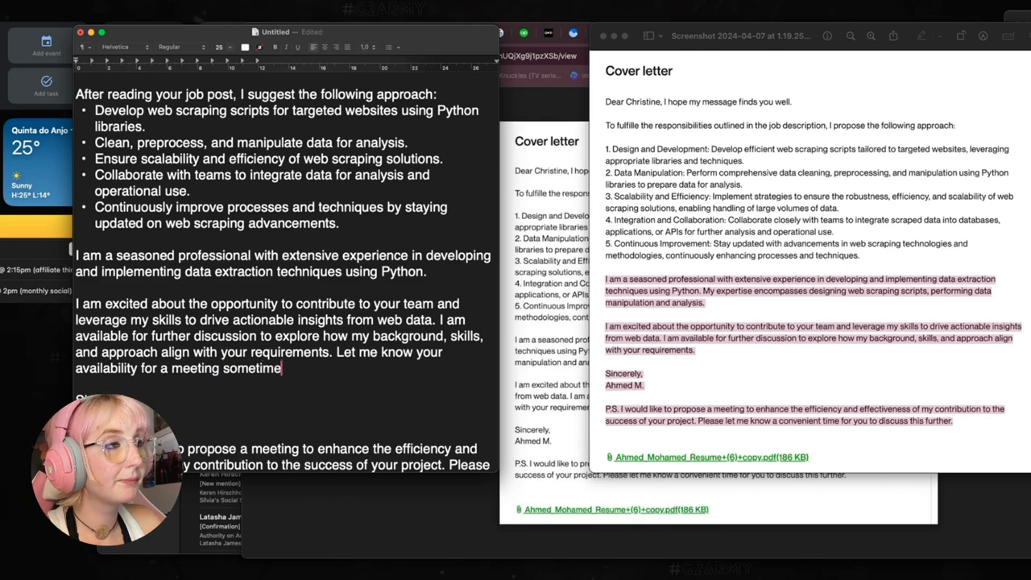
text( this/next week.)
scroll(178, 408, up, 1)
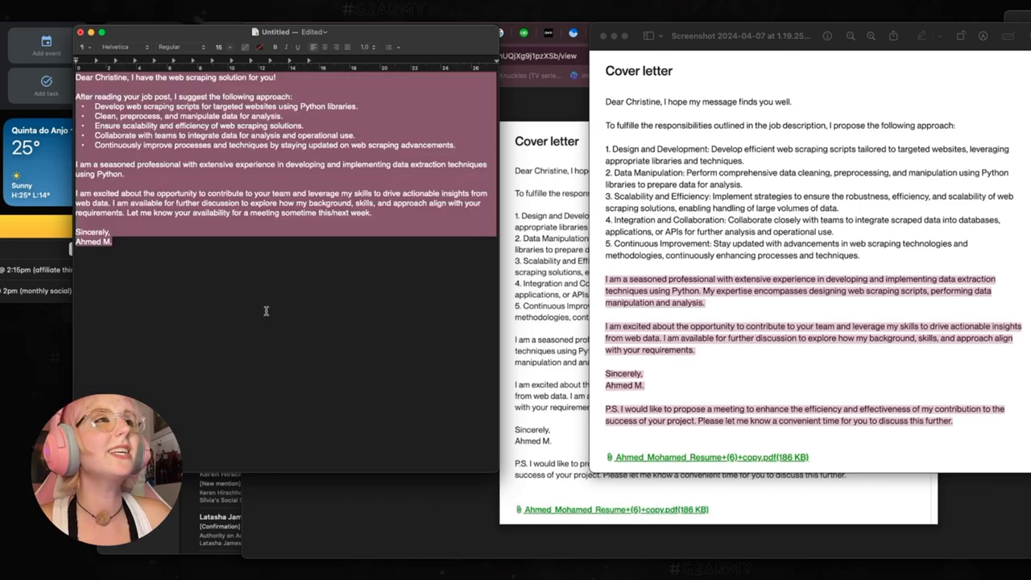
click(273, 299)
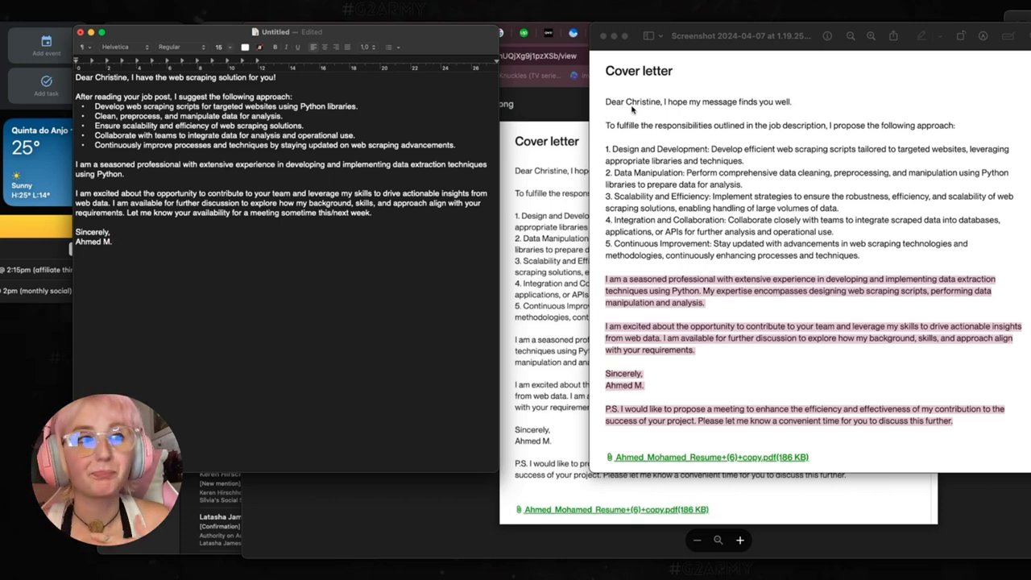
click(561, 130)
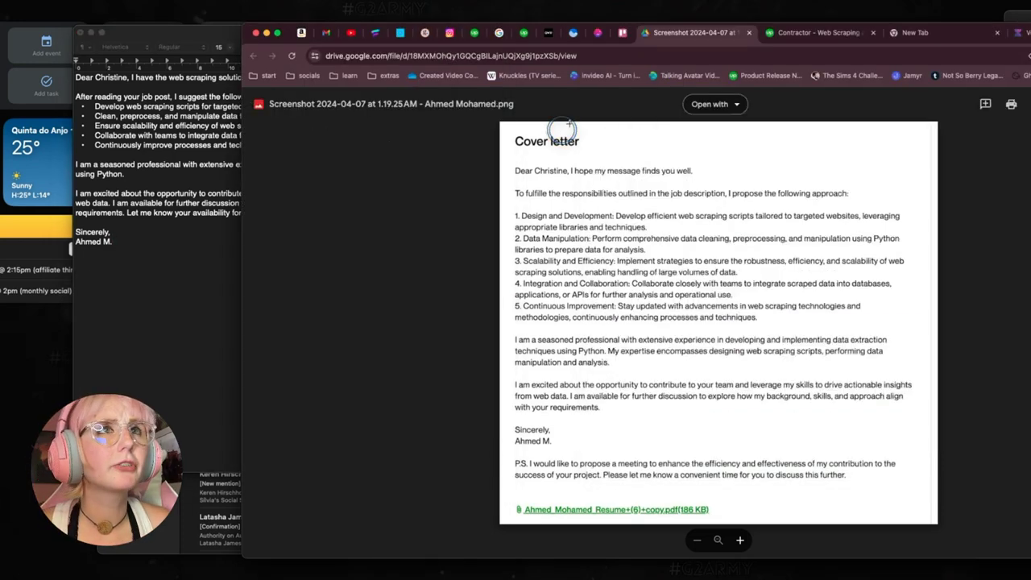
- Switch to the Upwork web scraping job tab and scroll down to its skills and activity details
click(845, 37)
scroll(647, 310, down, 5)
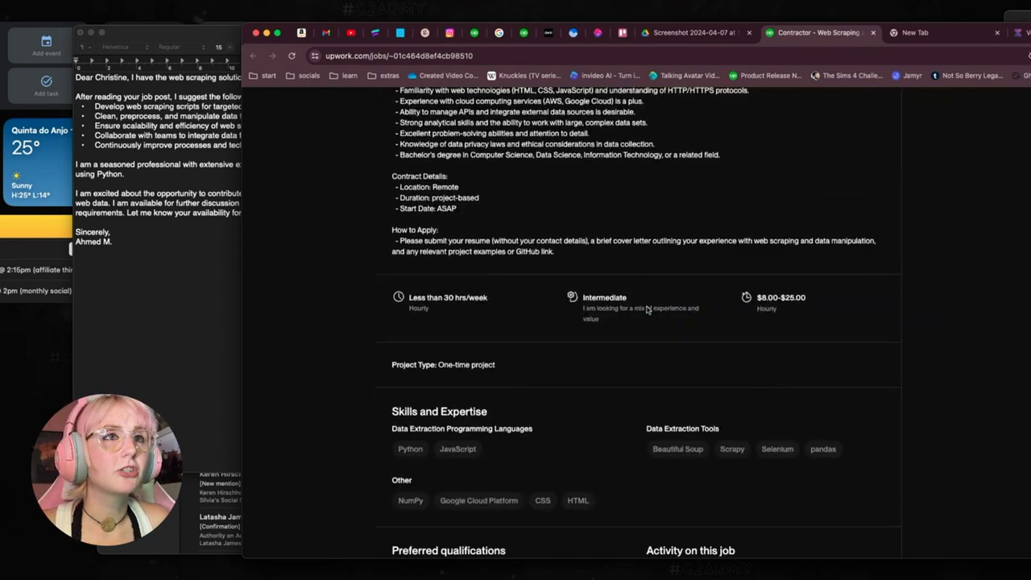
scroll(651, 303, down, 2)
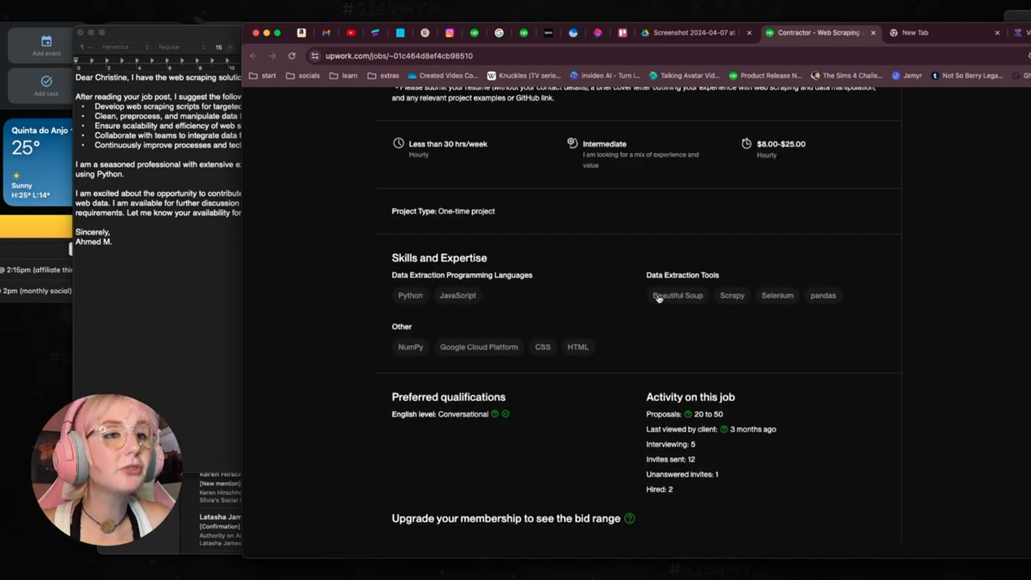